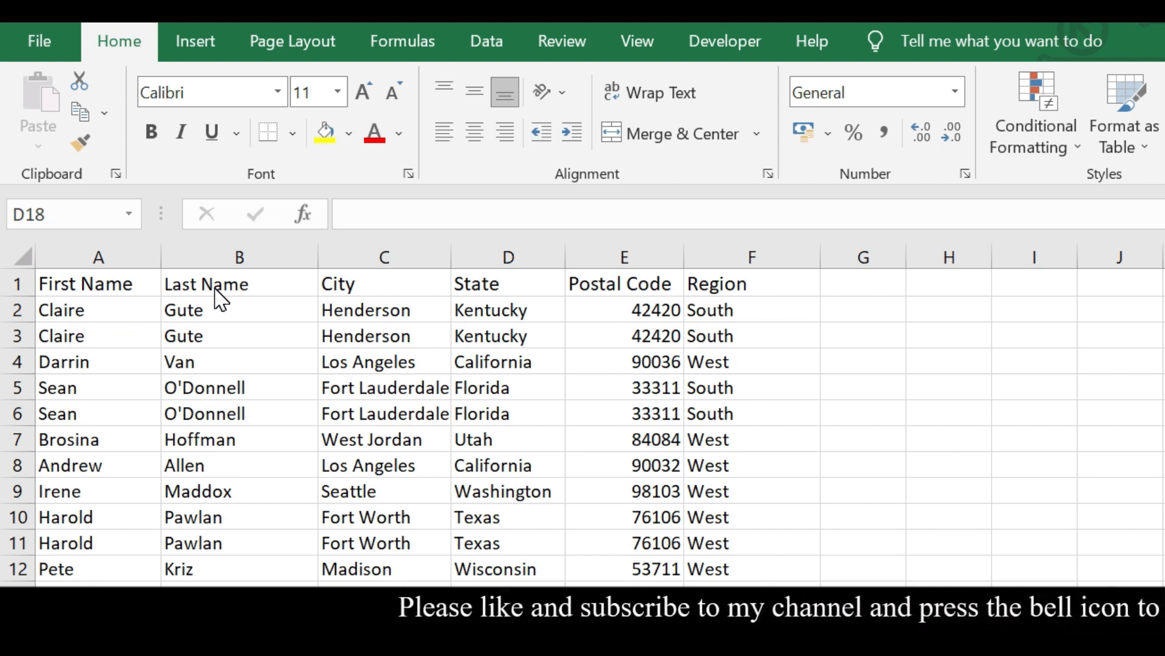
pyautogui.click(216, 284)
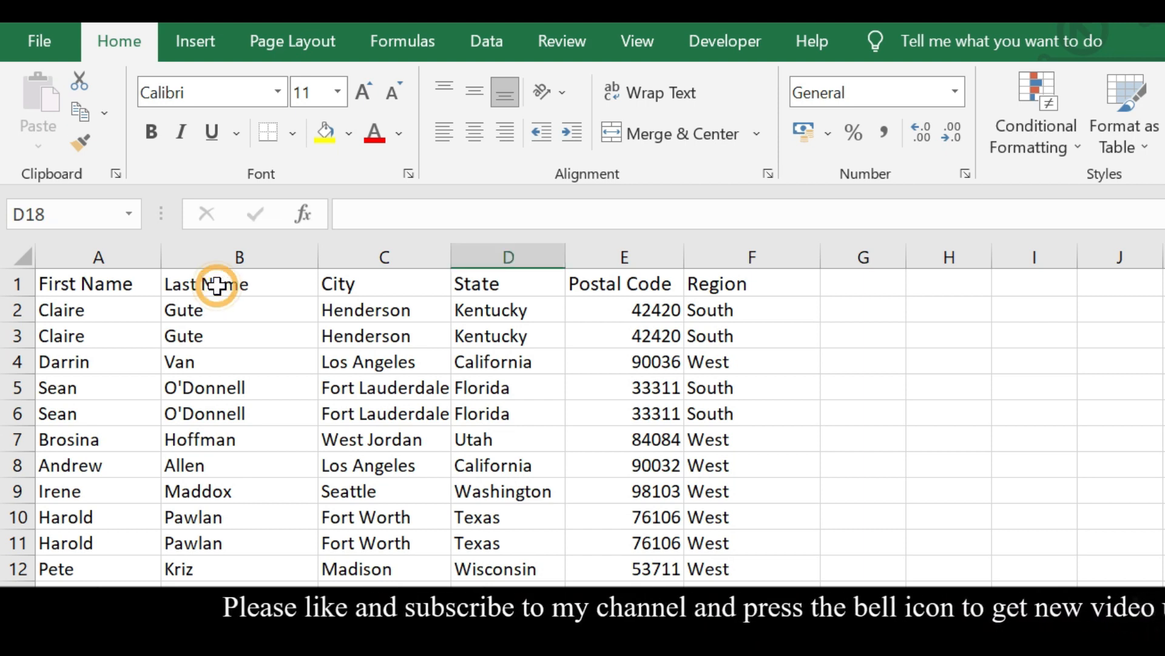
pyautogui.moveTo(117, 284)
pyautogui.mouseDown()
pyautogui.moveTo(239, 270)
pyautogui.moveTo(364, 294)
pyautogui.mouseUp()
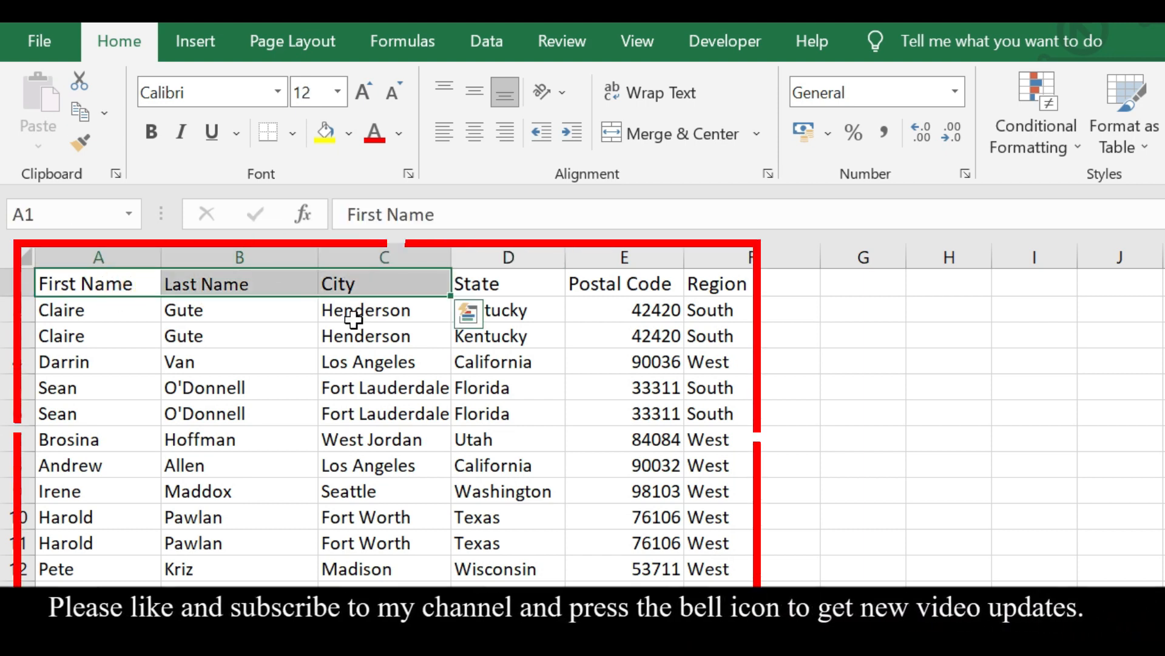
pyautogui.click(288, 319)
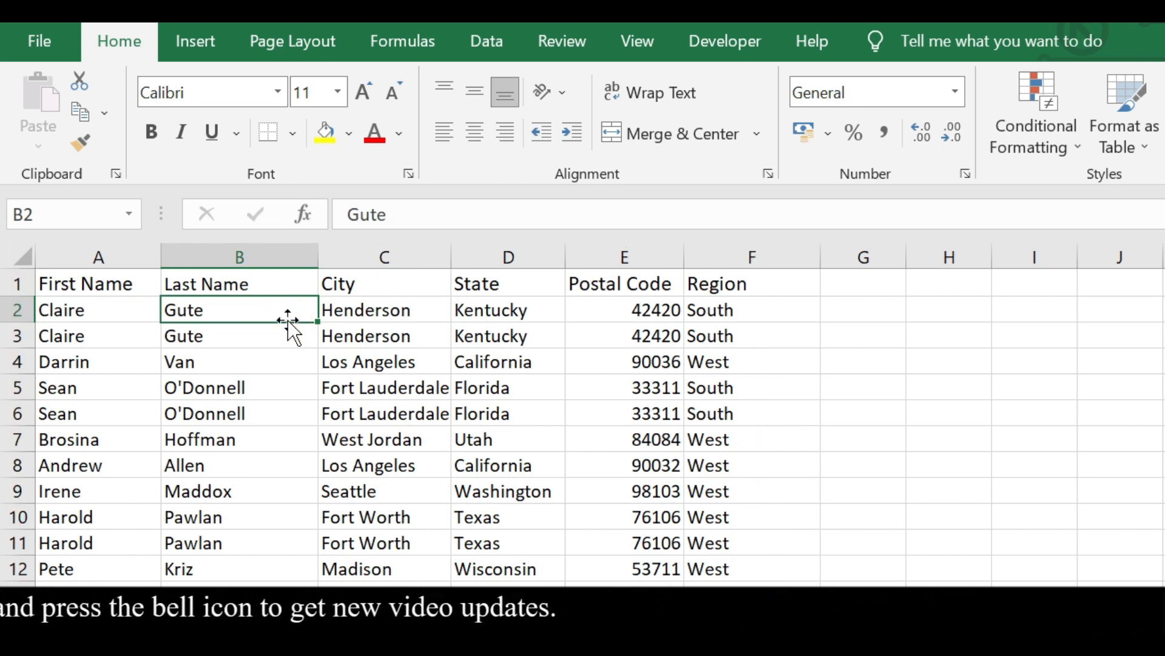
pyautogui.click(242, 281)
pyautogui.moveTo(122, 286); pyautogui.dragTo(698, 575)
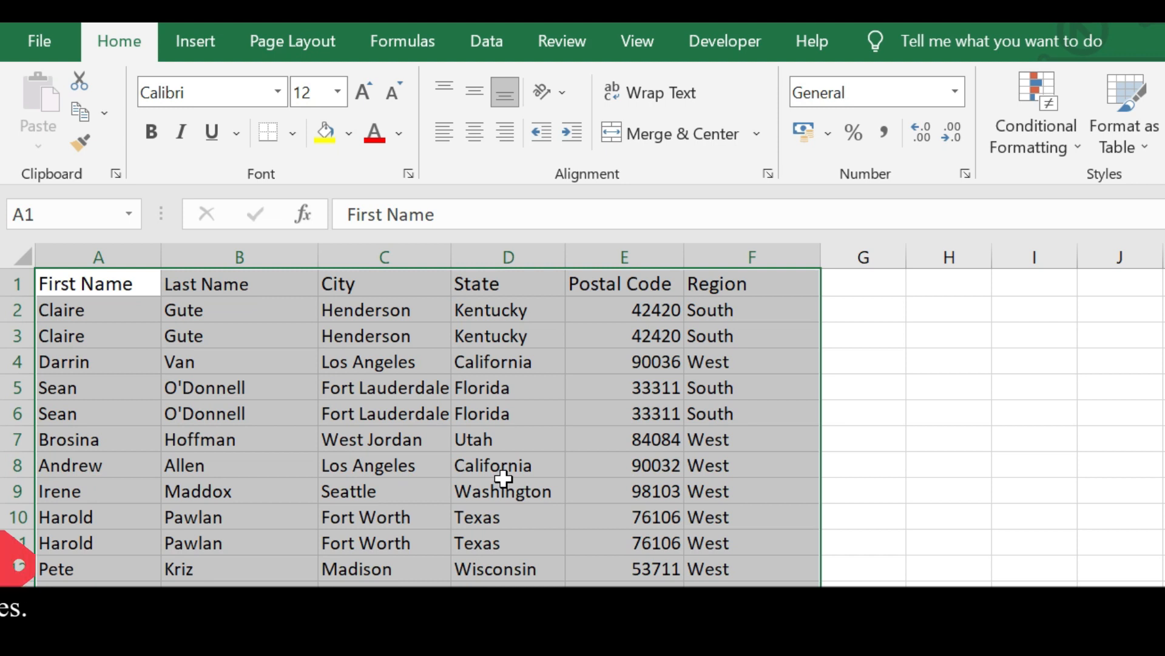
pyautogui.hotkey('ctrl', 't')
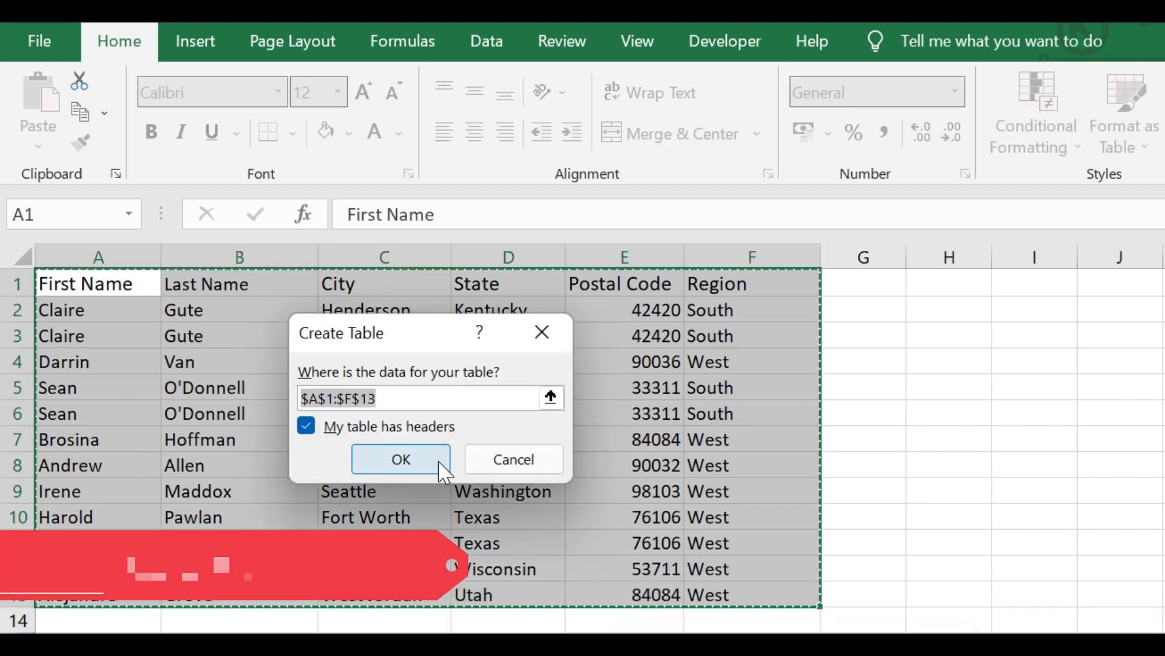
pyautogui.click(488, 461)
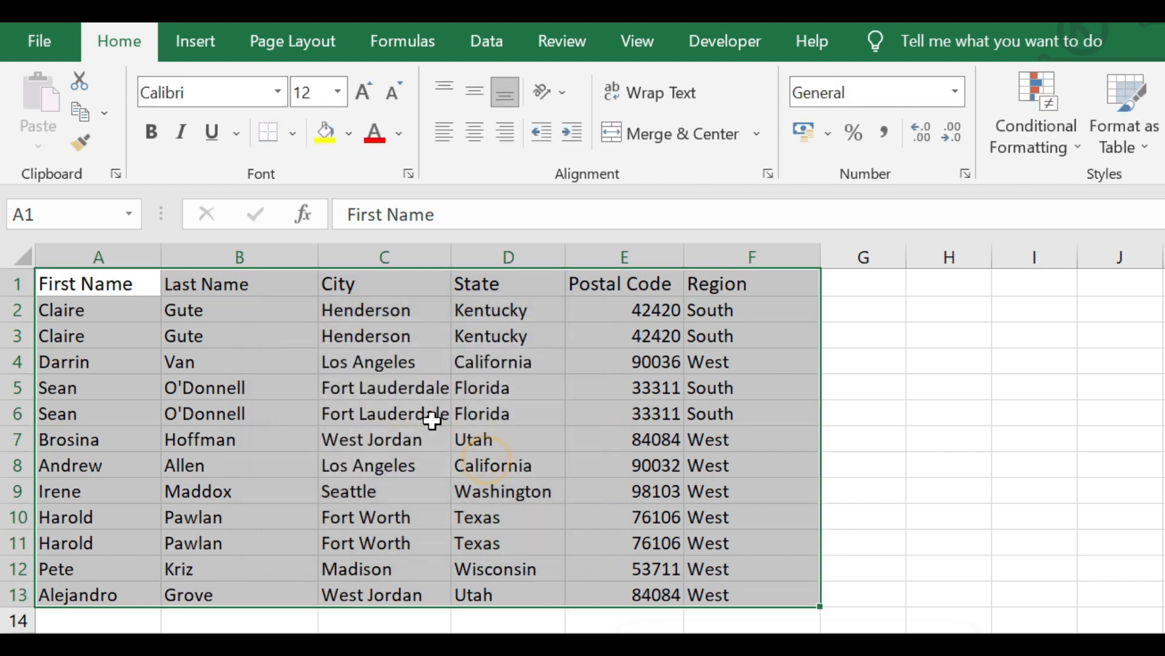
pyautogui.click(403, 413)
pyautogui.click(273, 340)
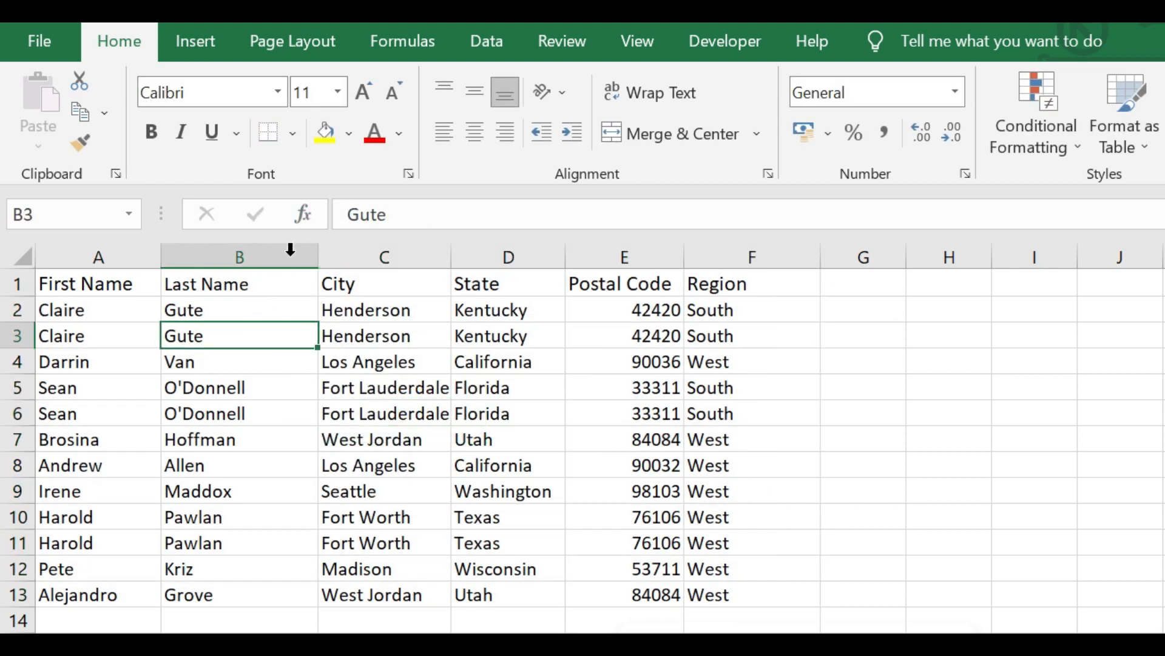
# - Load the customer data range A1:F13 into the Power Query Editor as a table with headers
pyautogui.click(241, 282)
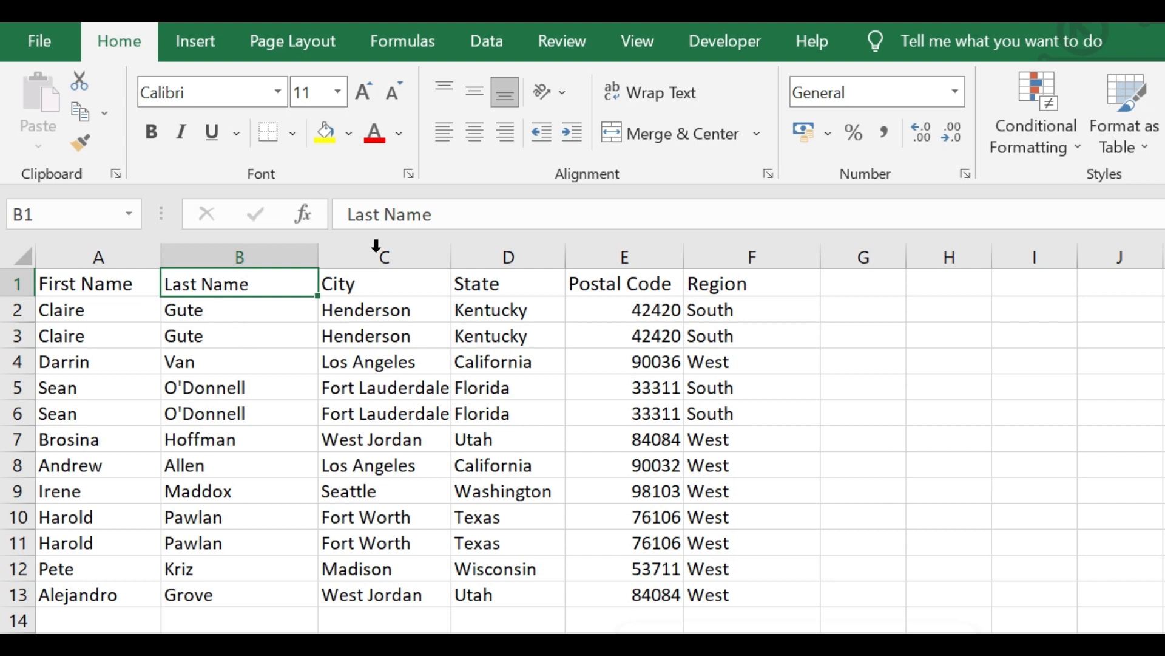
pyautogui.click(482, 41)
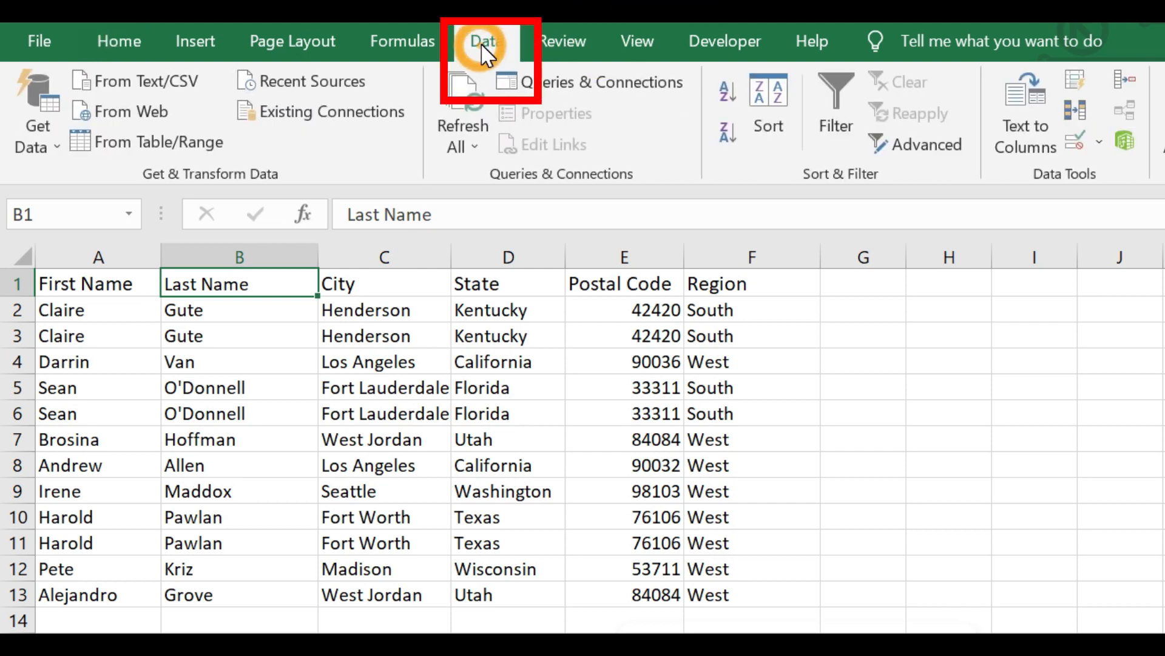
pyautogui.click(135, 146)
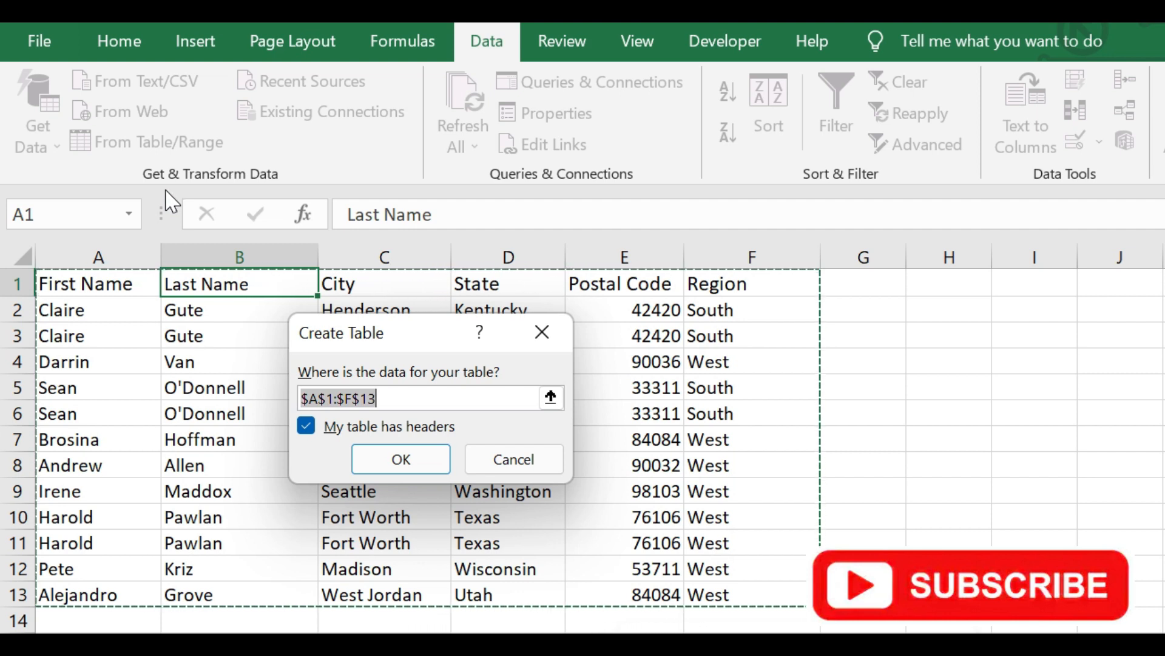
pyautogui.click(398, 458)
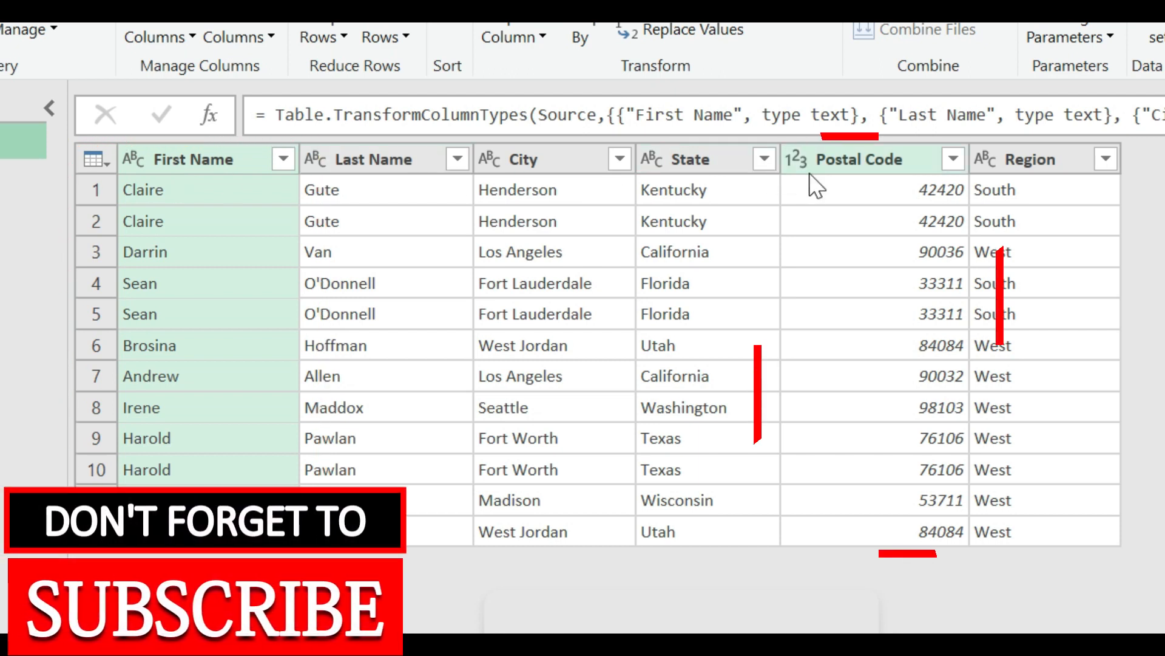
pyautogui.click(863, 165)
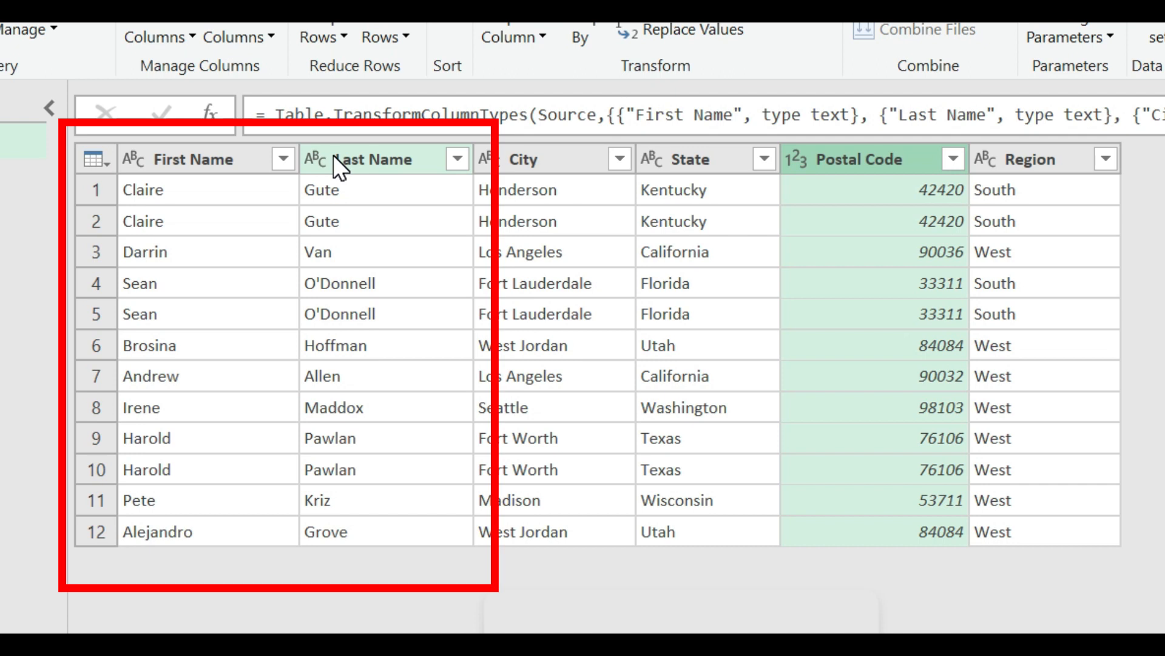
pyautogui.click(216, 161)
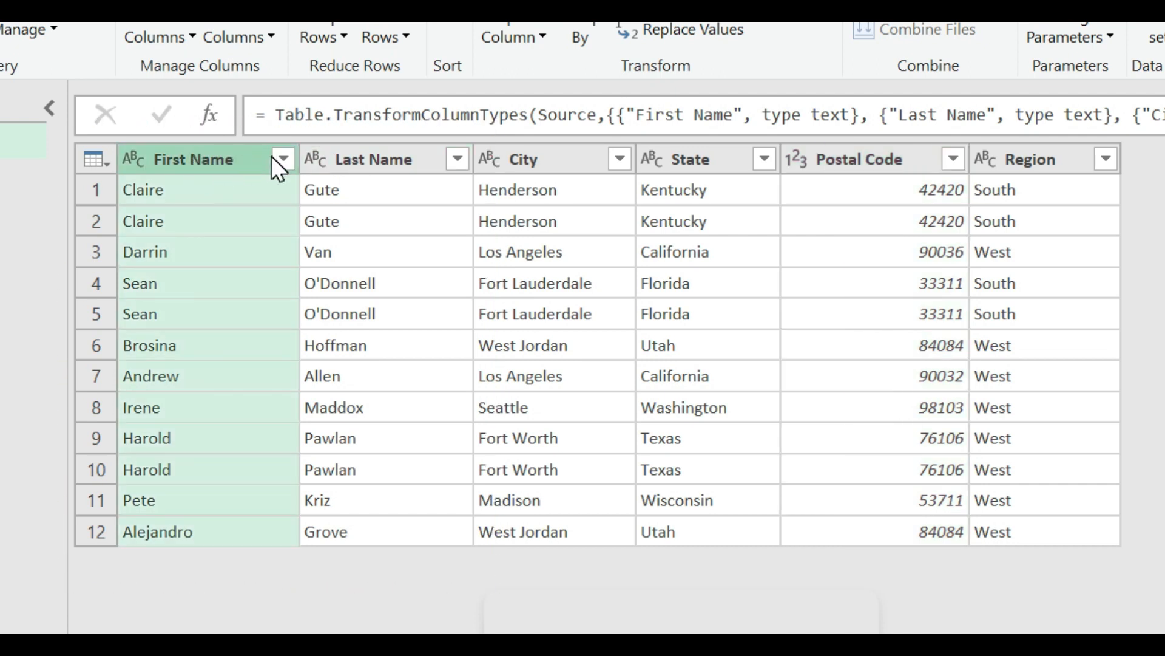
pyautogui.hotkey('shift', 'Right')
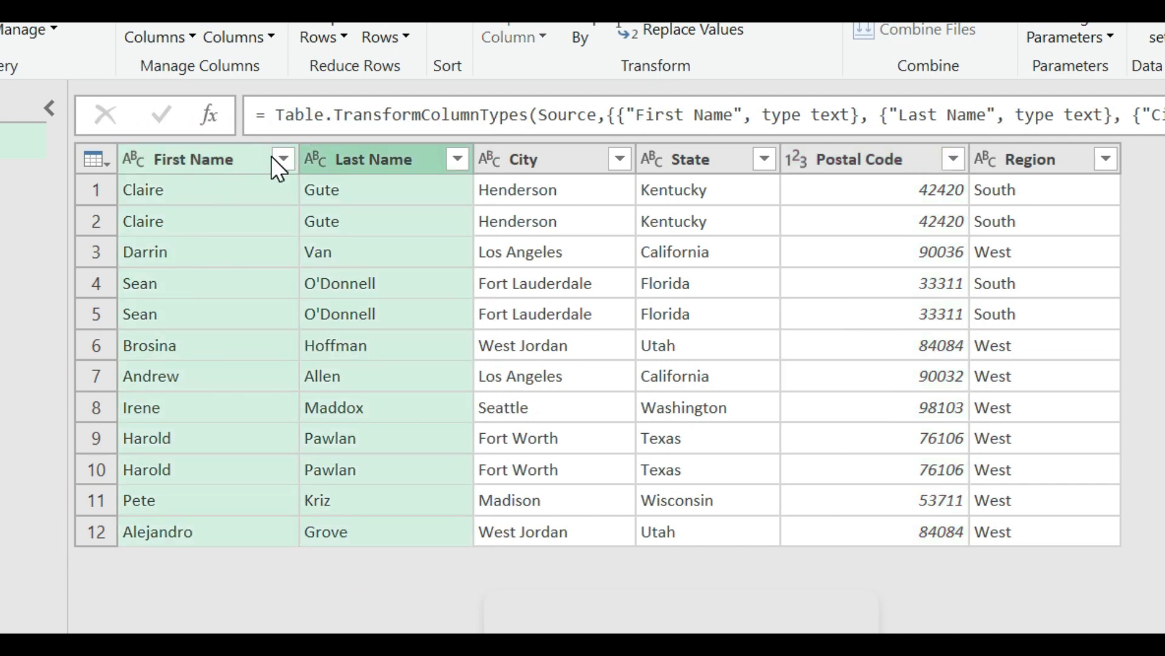
pyautogui.rightClick(338, 162)
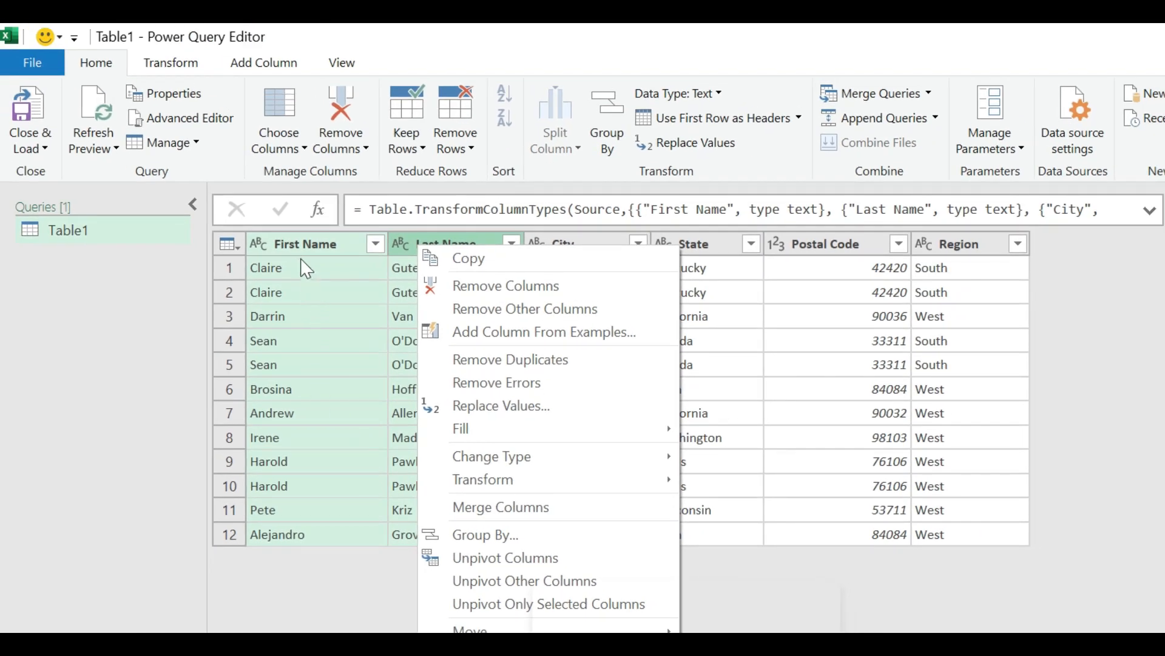
# - Select the First Name and Last Name columns together and open the Merge Columns settings for them
pyautogui.click(297, 246)
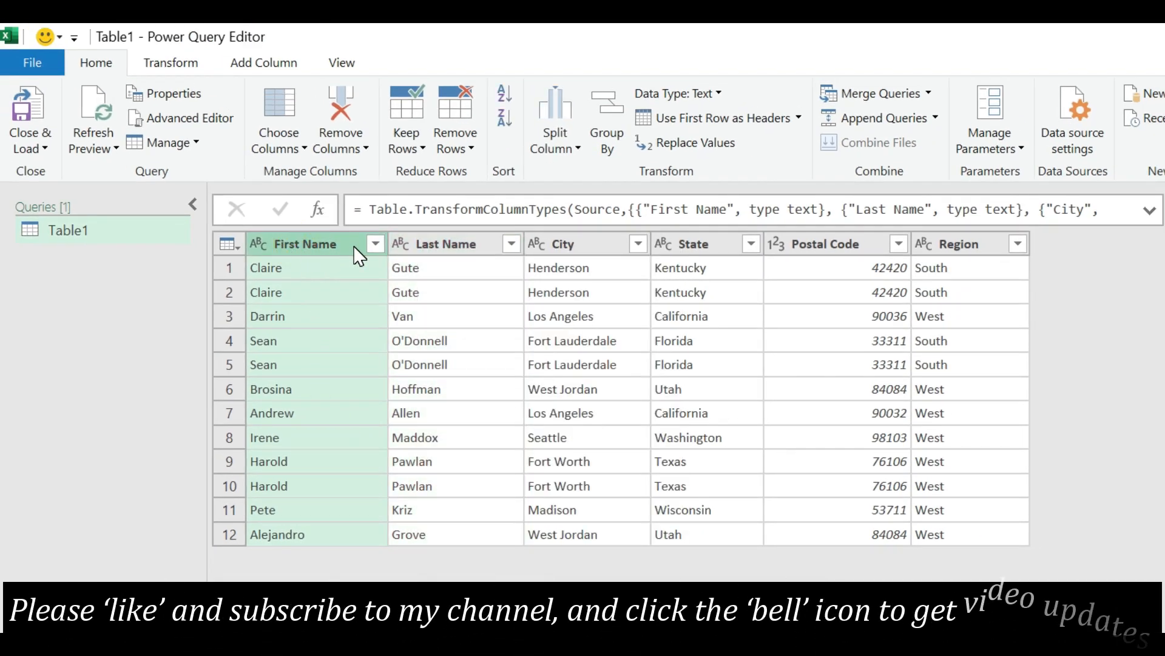
pyautogui.hotkey('shift', 'Right')
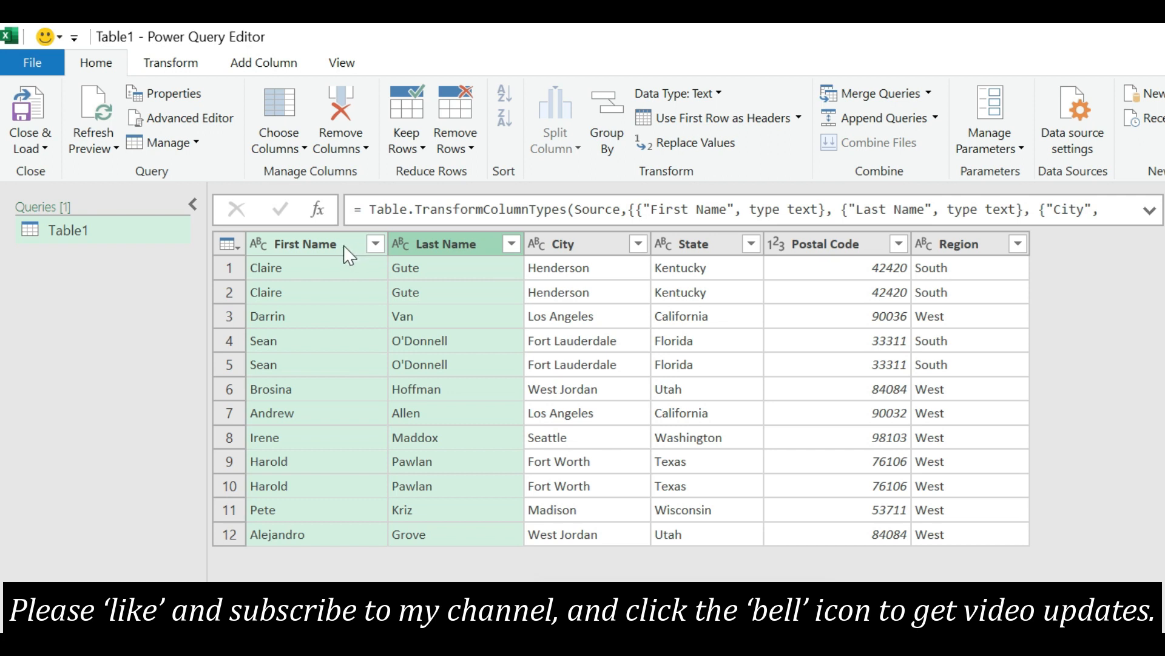
pyautogui.click(182, 65)
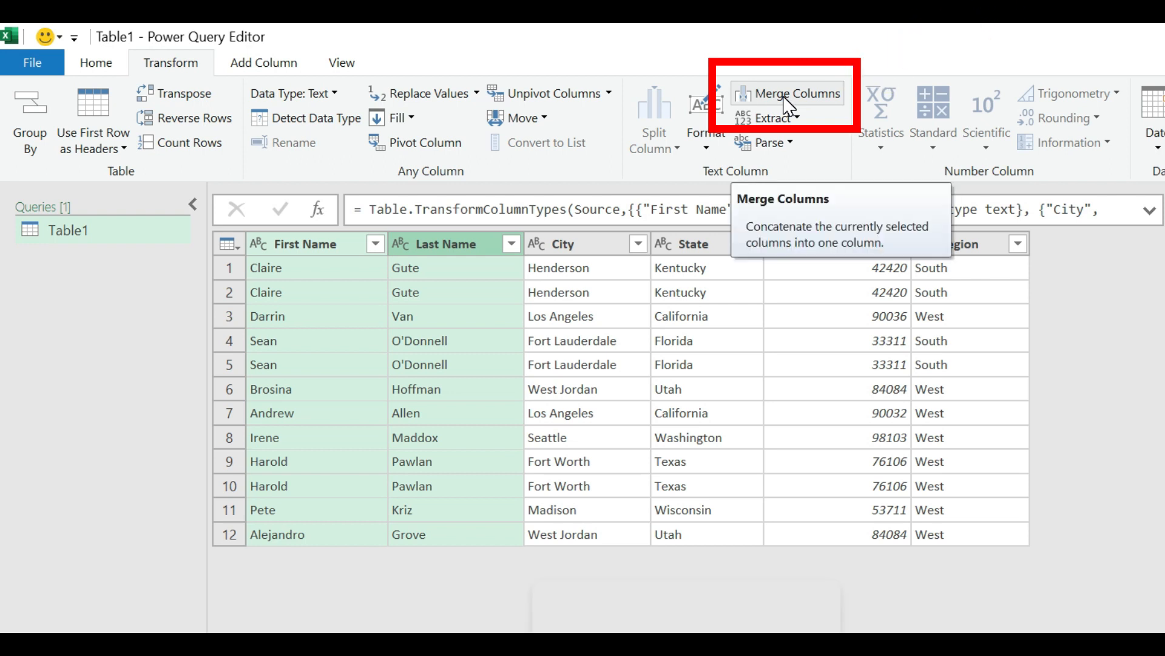
pyautogui.rightClick(326, 249)
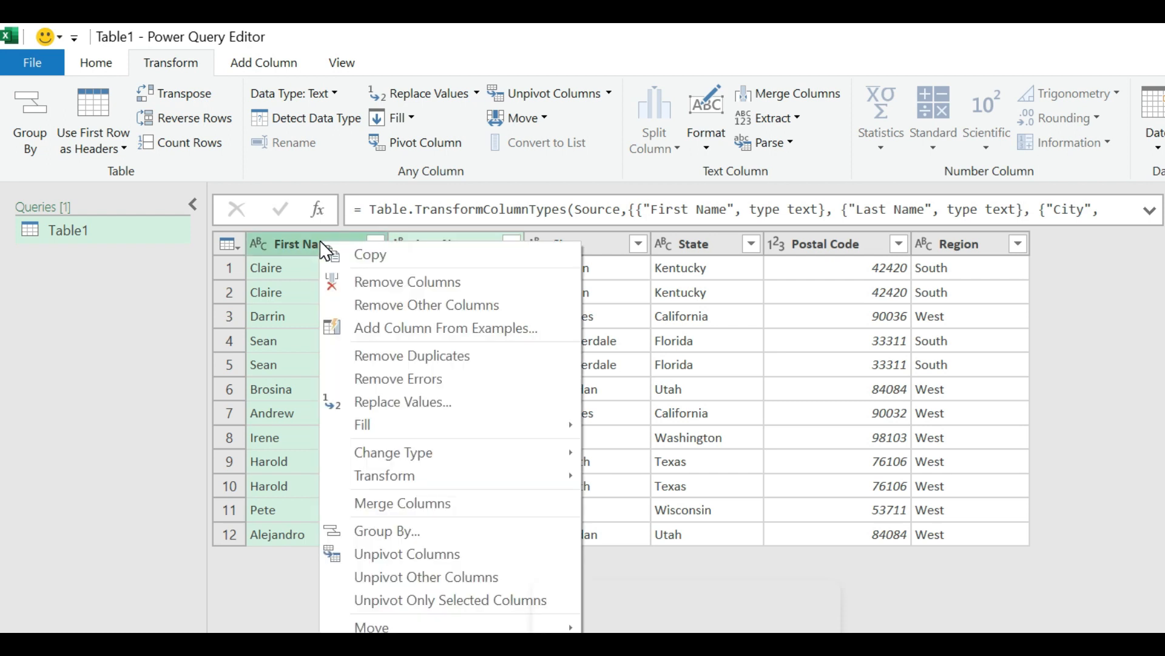
pyautogui.click(400, 509)
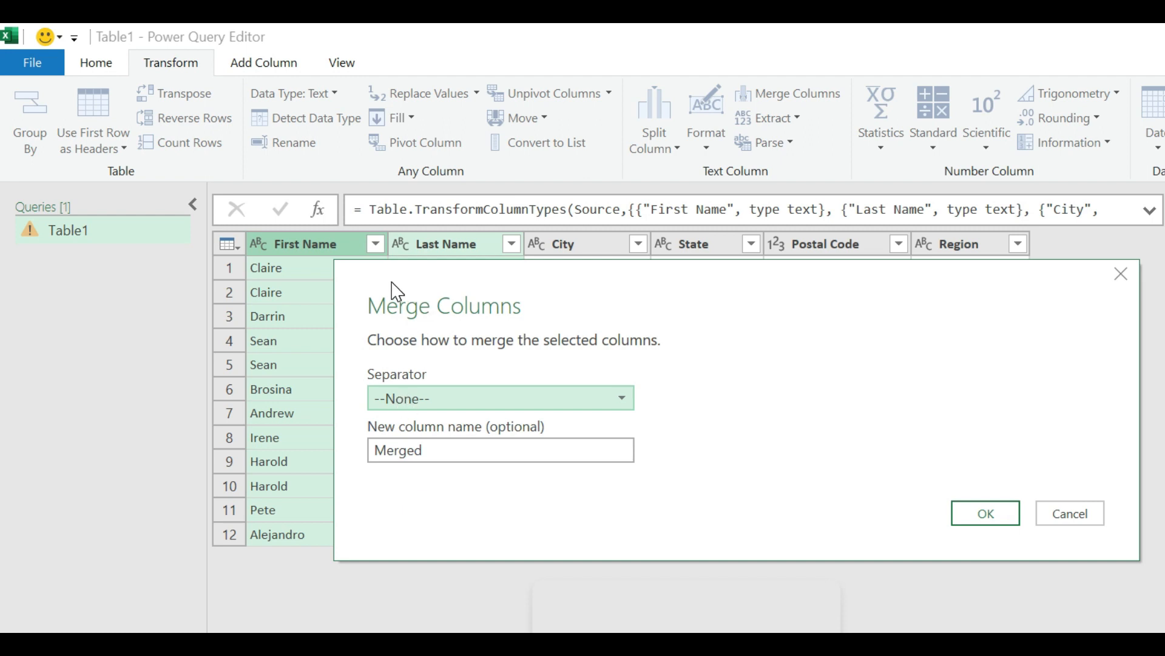
# - Merge the first and last names with a Space separator into a new column named Customer Name
pyautogui.click(417, 398)
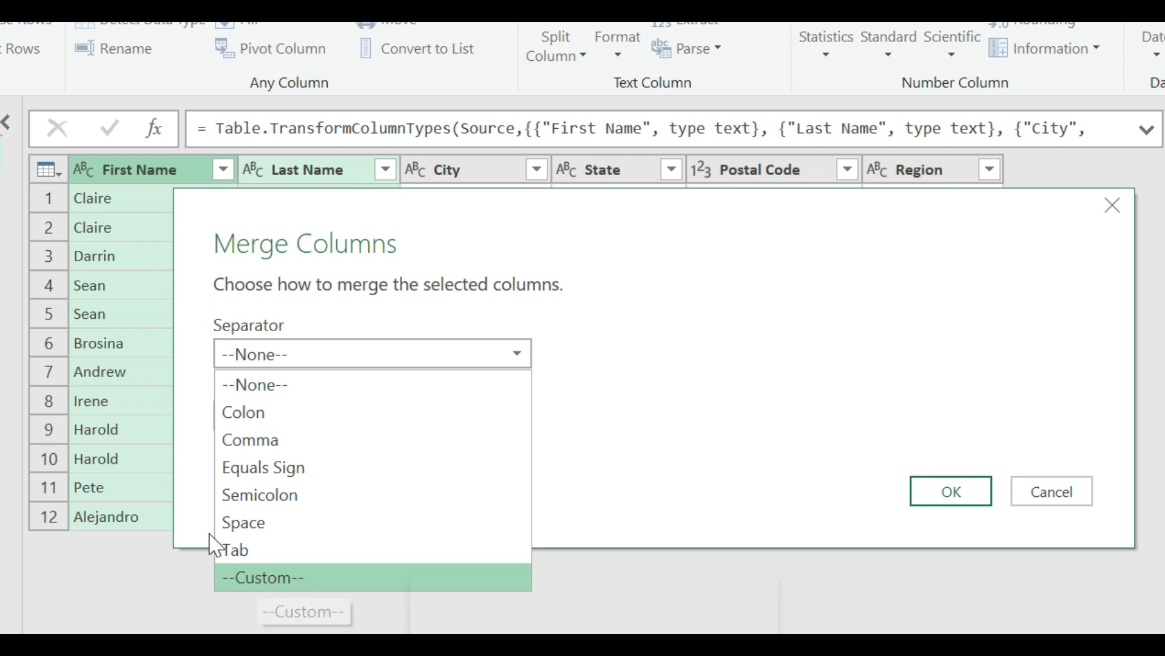
pyautogui.click(233, 526)
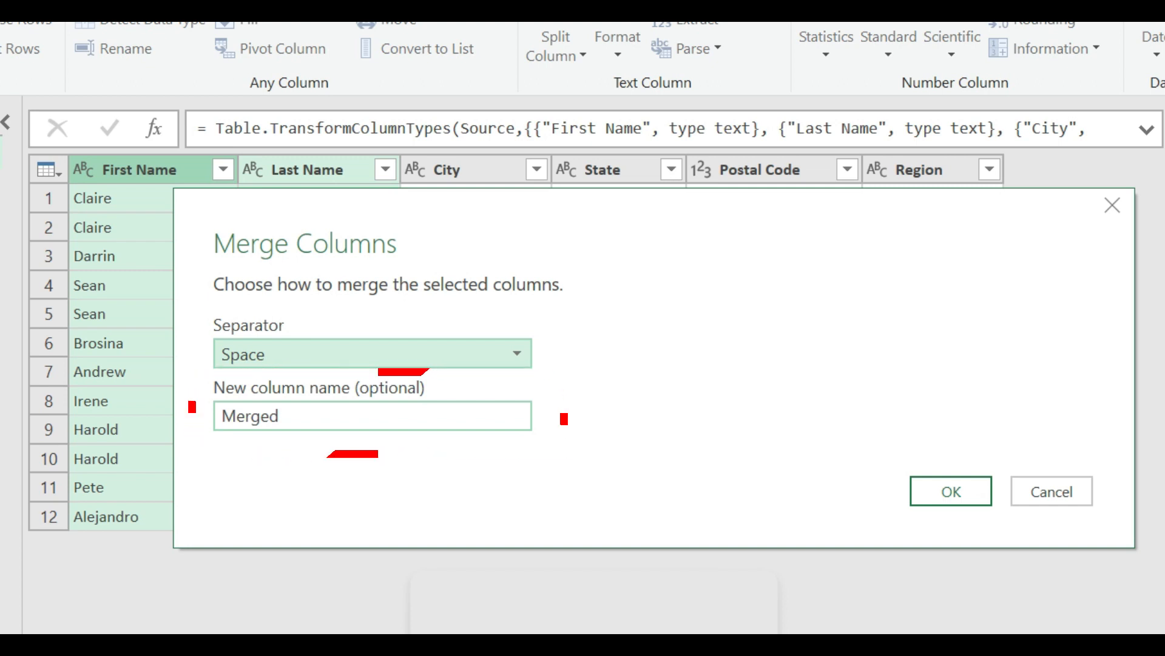
pyautogui.click(304, 415)
pyautogui.moveTo(322, 416); pyautogui.dragTo(198, 411)
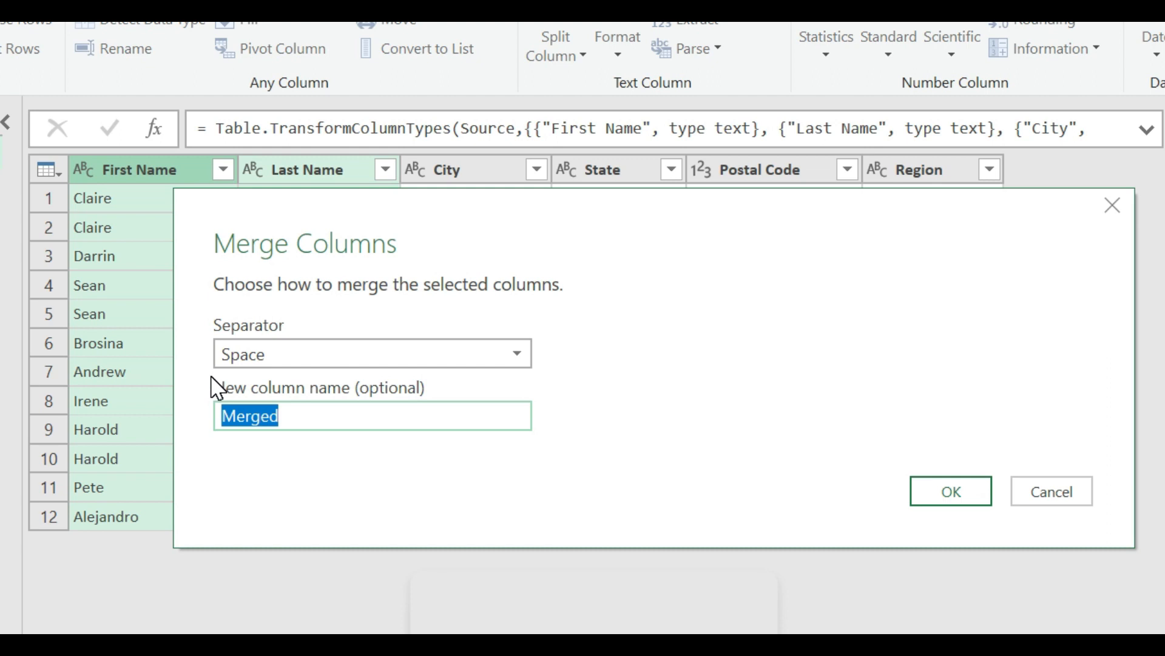
pyautogui.write('Customer Name')
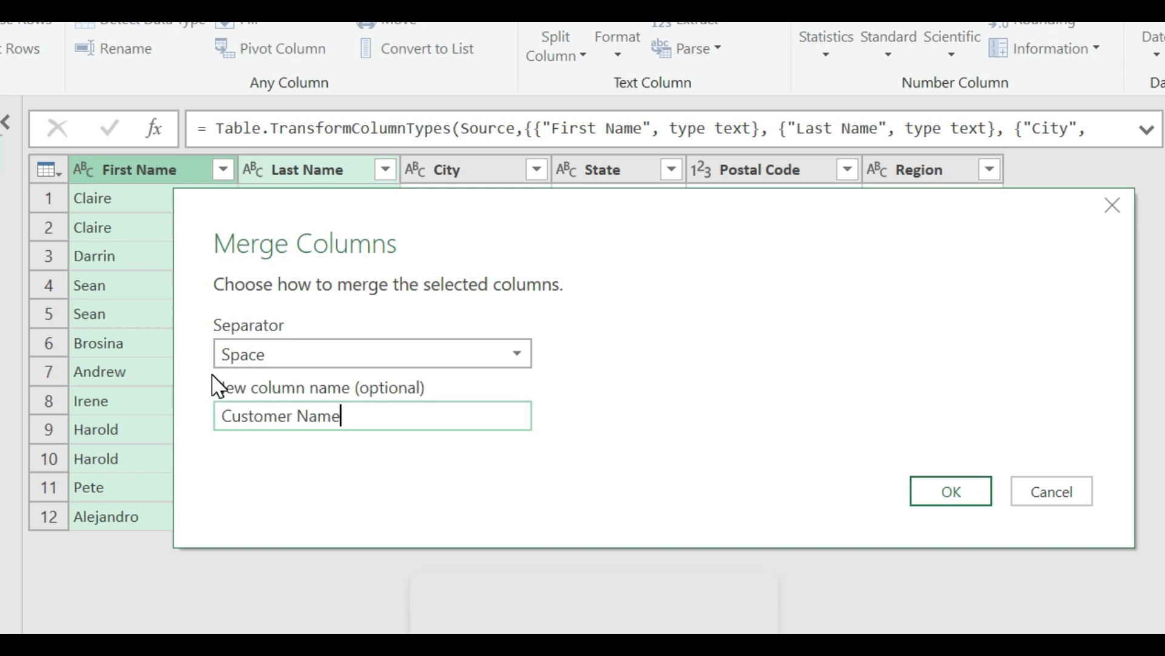
pyautogui.click(931, 493)
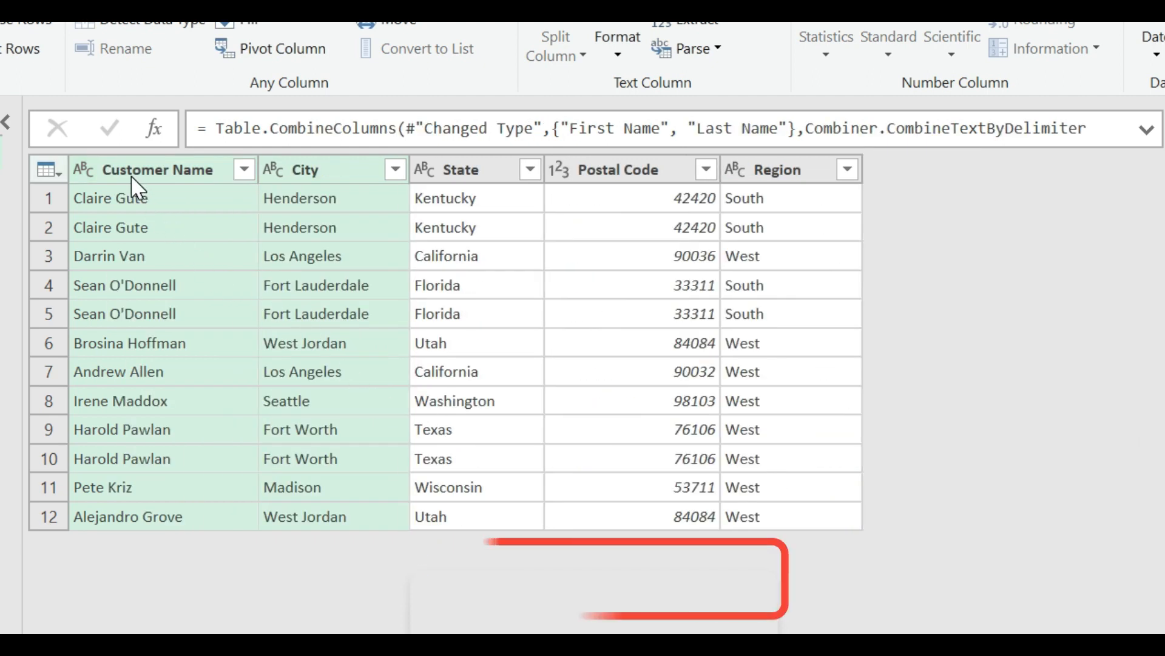
# - Select the City, State, Postal Code and Region columns together and open the Merge Columns settings for them
pyautogui.click(164, 168)
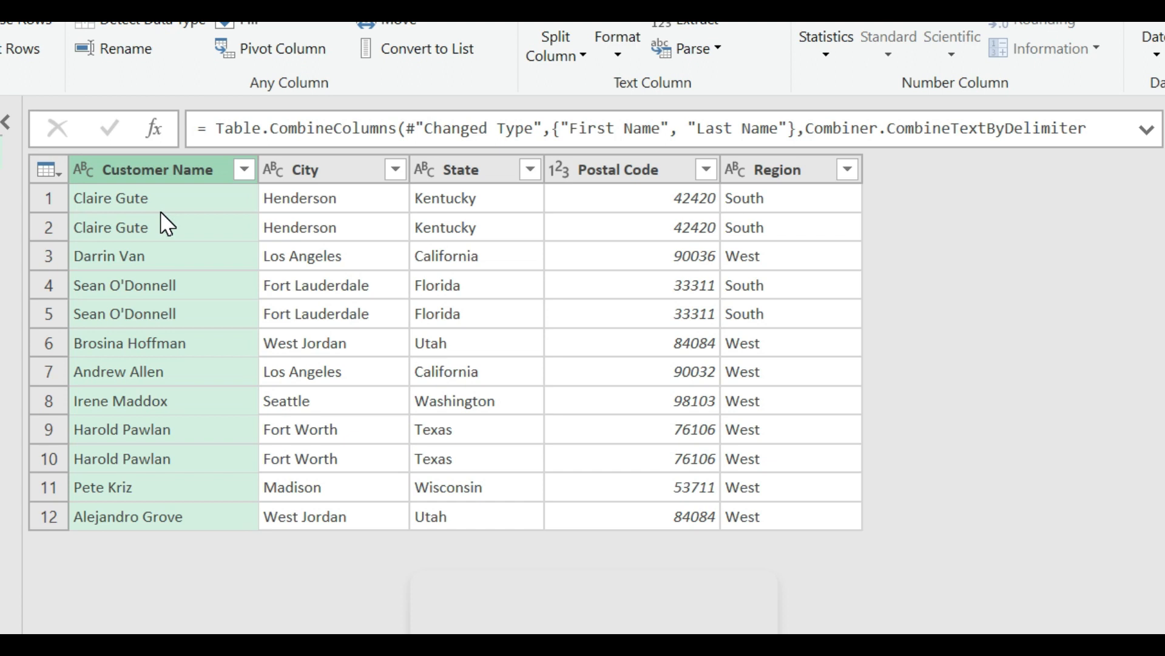
pyautogui.click(332, 171)
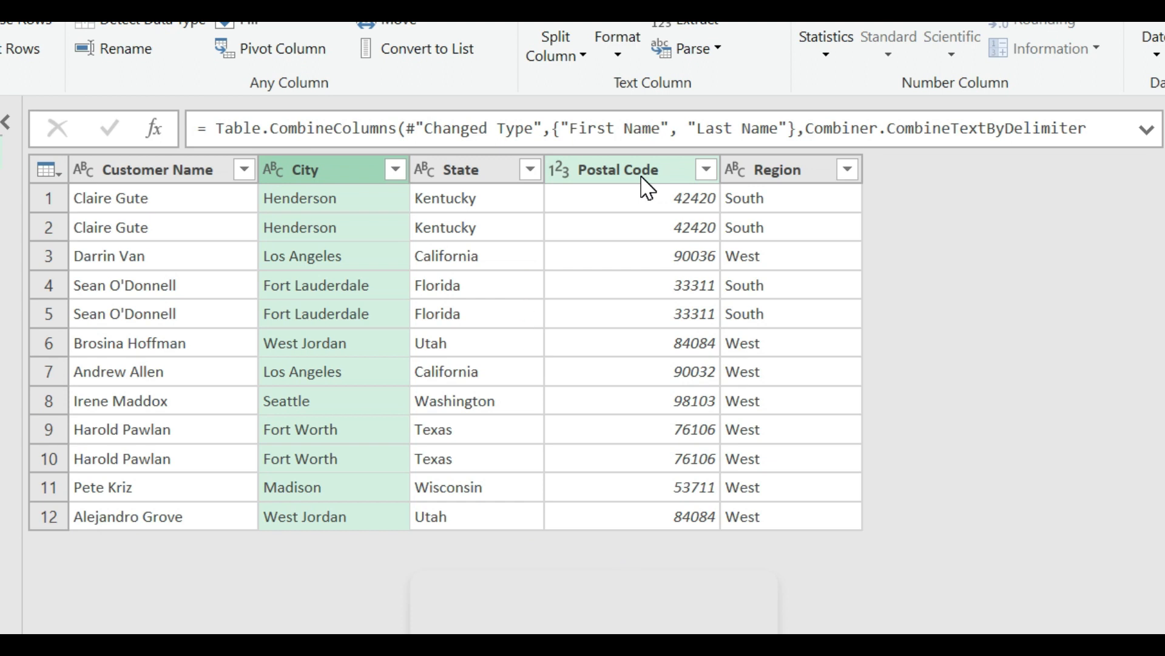
pyautogui.hotkey('shift', 'Right')
pyautogui.hotkey('shift', 'Right')
pyautogui.hotkey('shift', 'Right')
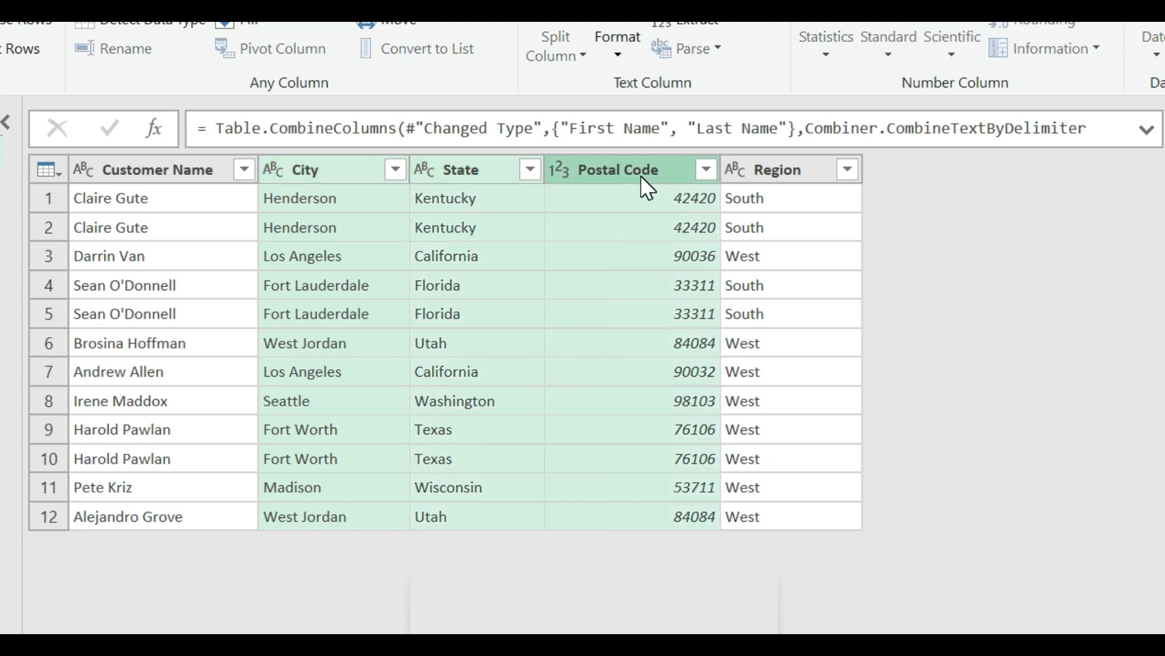
pyautogui.rightClick(645, 176)
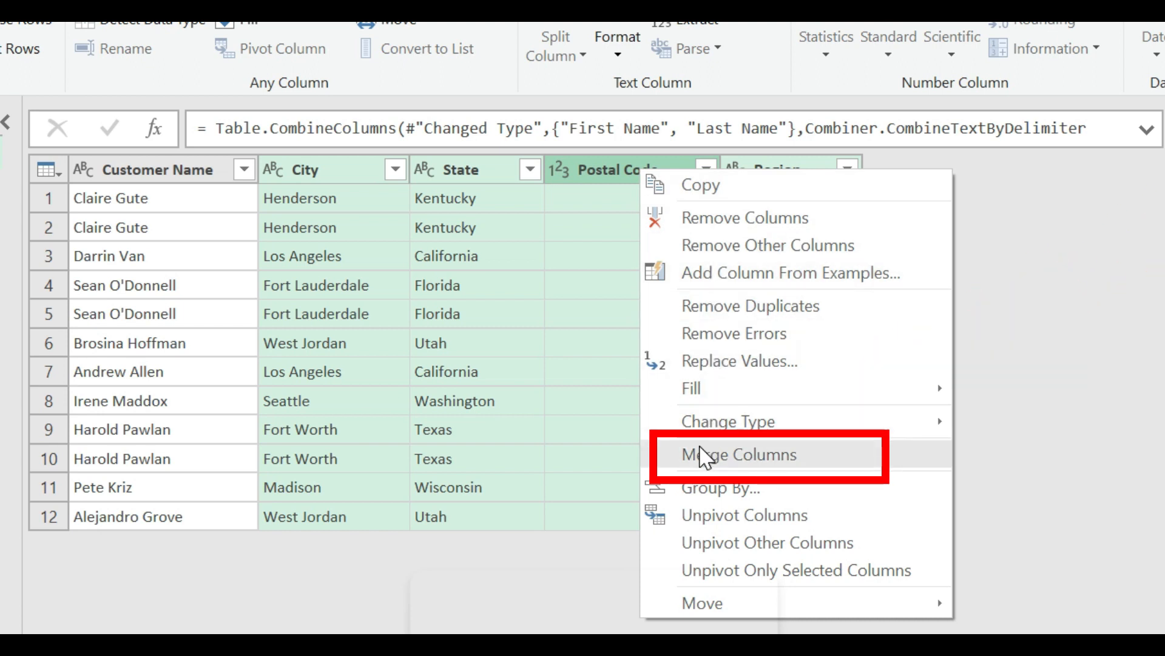
pyautogui.click(702, 464)
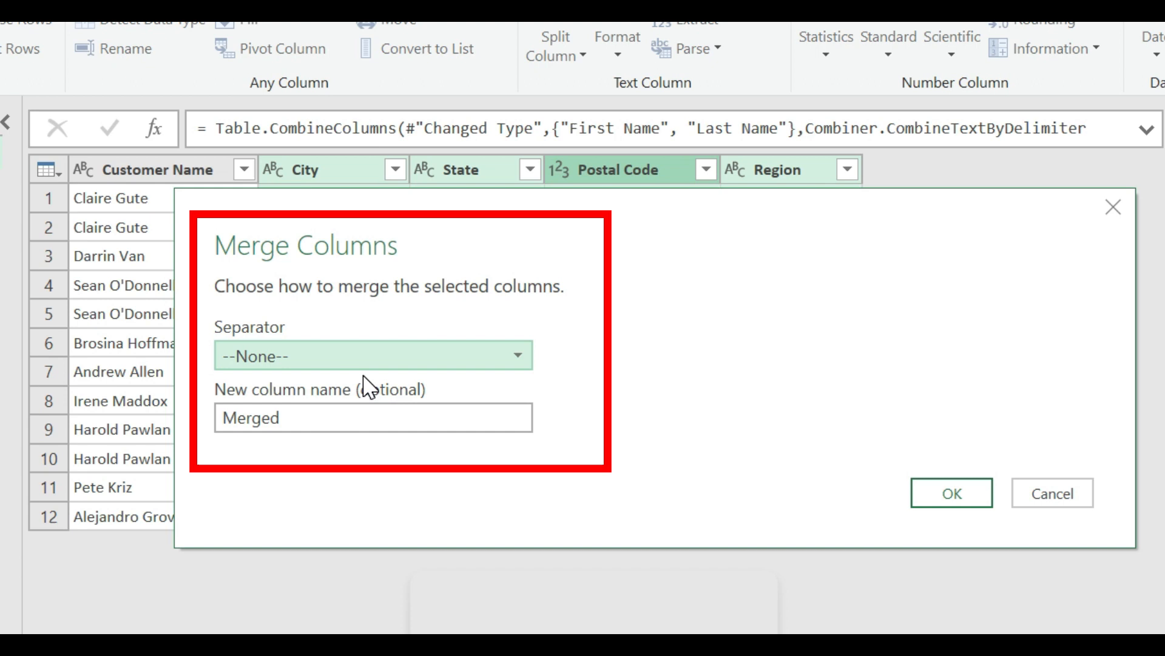
# - Merge the four selected location columns with a Comma separator into a new column named Address
pyautogui.click(349, 357)
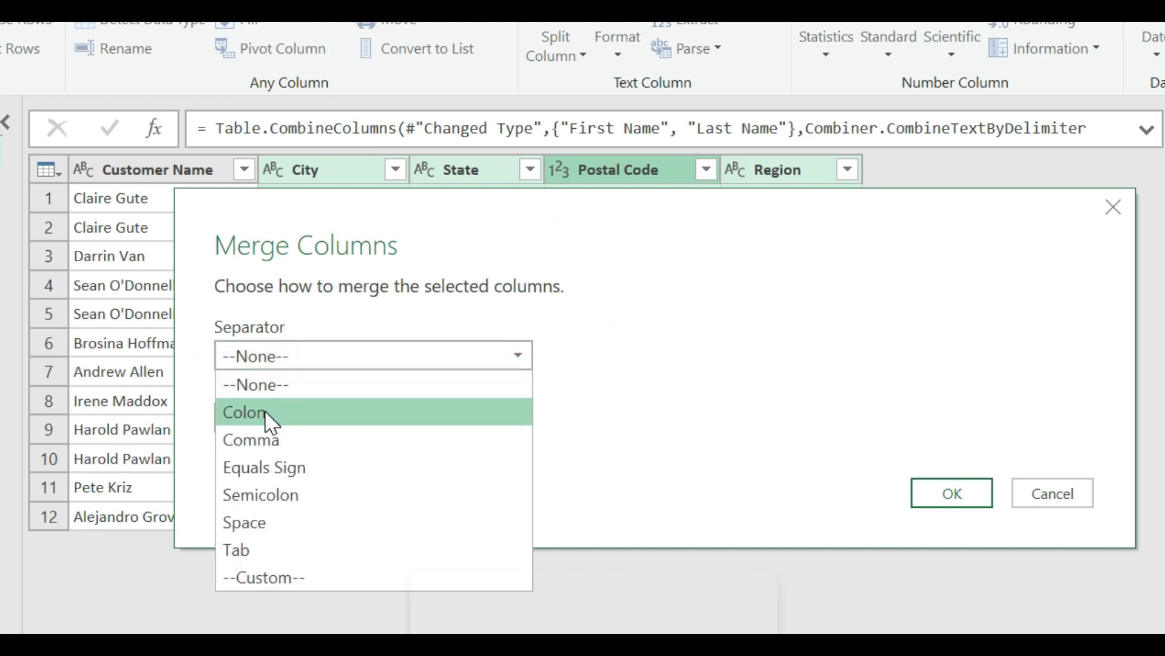
pyautogui.click(251, 437)
pyautogui.doubleClick(294, 421)
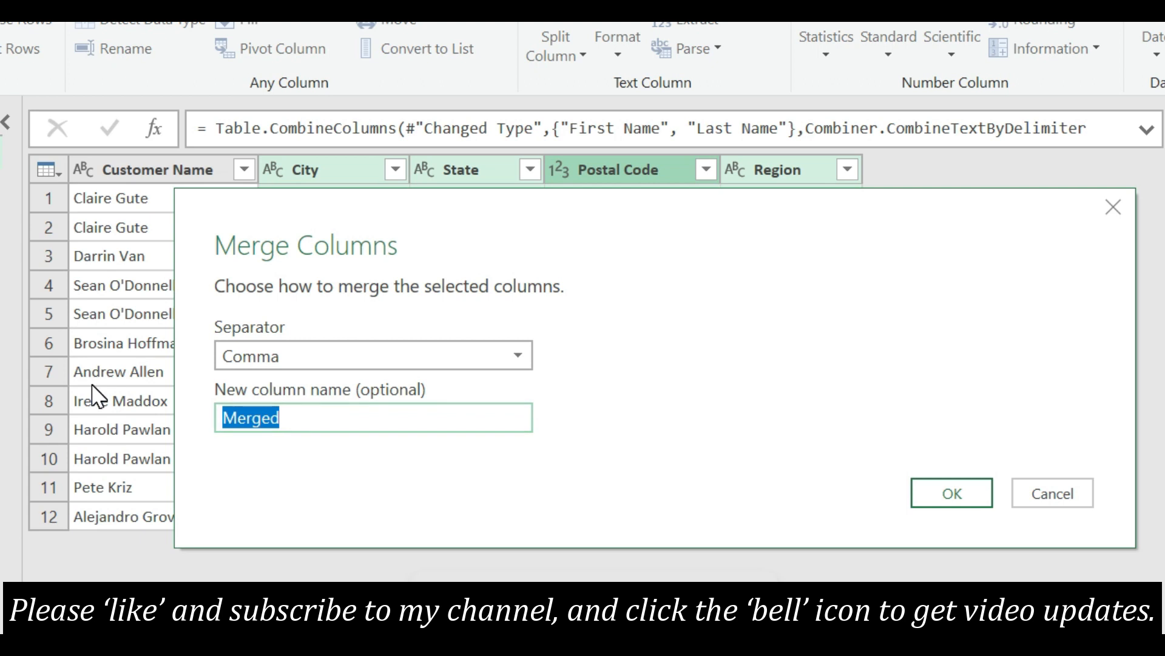
pyautogui.write('Address')
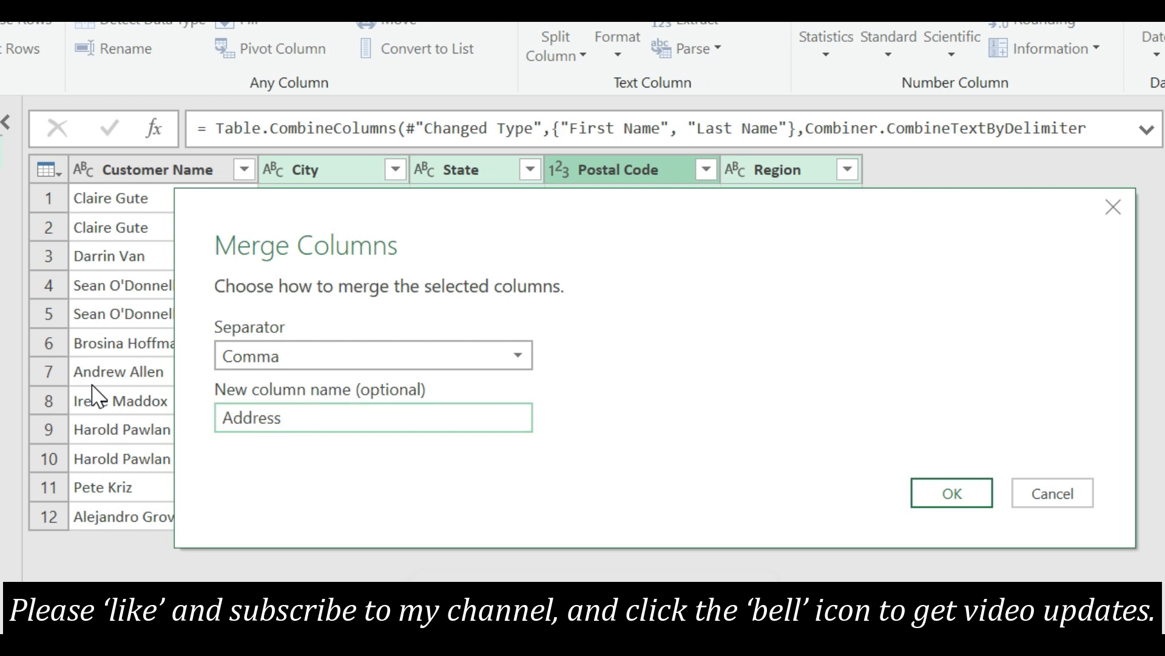
pyautogui.click(950, 494)
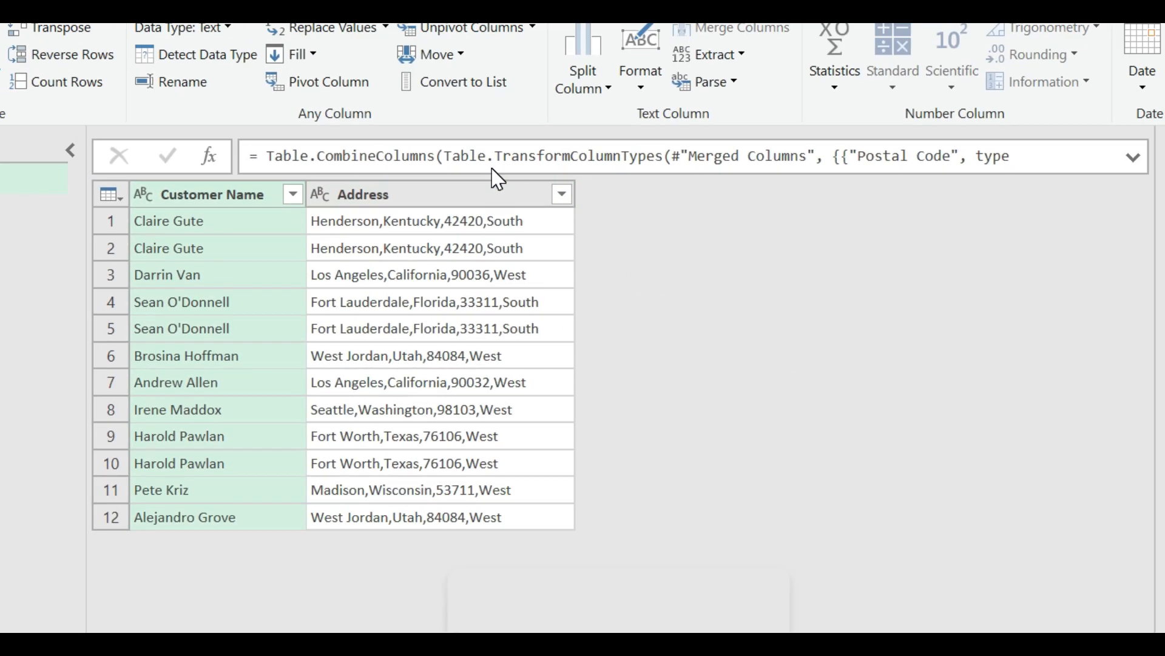
# - Expand the formula bar to examine the full formula of the Address merge
pyautogui.click(1129, 162)
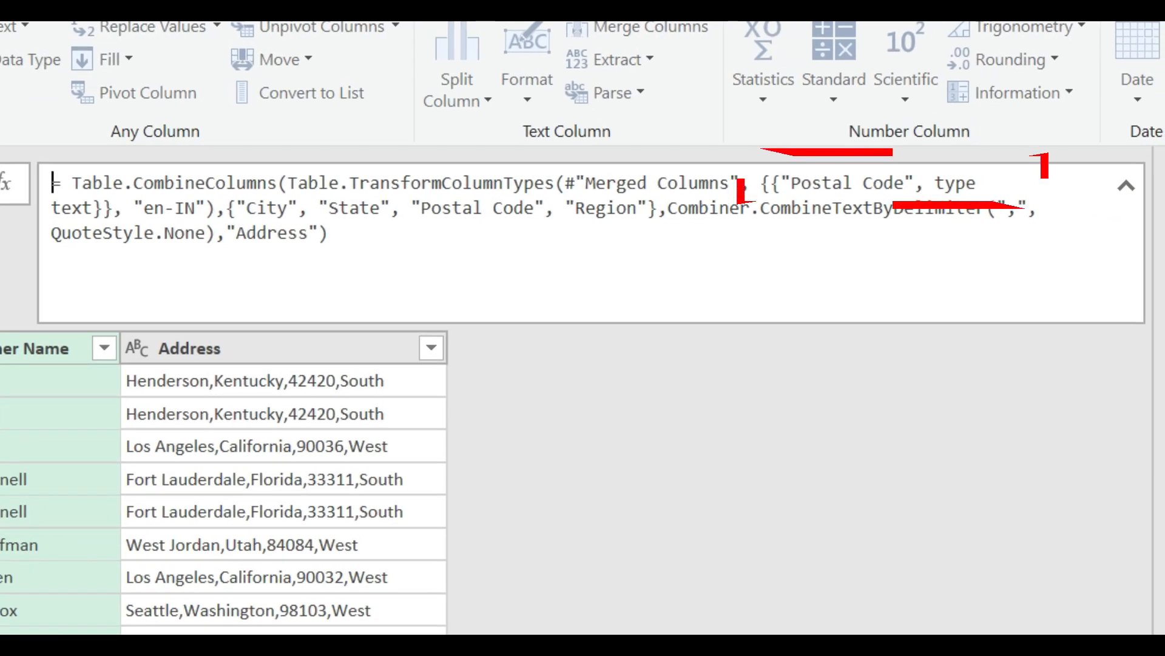
# - Examine the part of the Address merge formula that converts Postal Code to text
pyautogui.moveTo(761, 182)
pyautogui.mouseDown()
pyautogui.moveTo(976, 182)
pyautogui.moveTo(554, 208)
pyautogui.moveTo(103, 207)
pyautogui.moveTo(134, 207)
pyautogui.mouseUp()
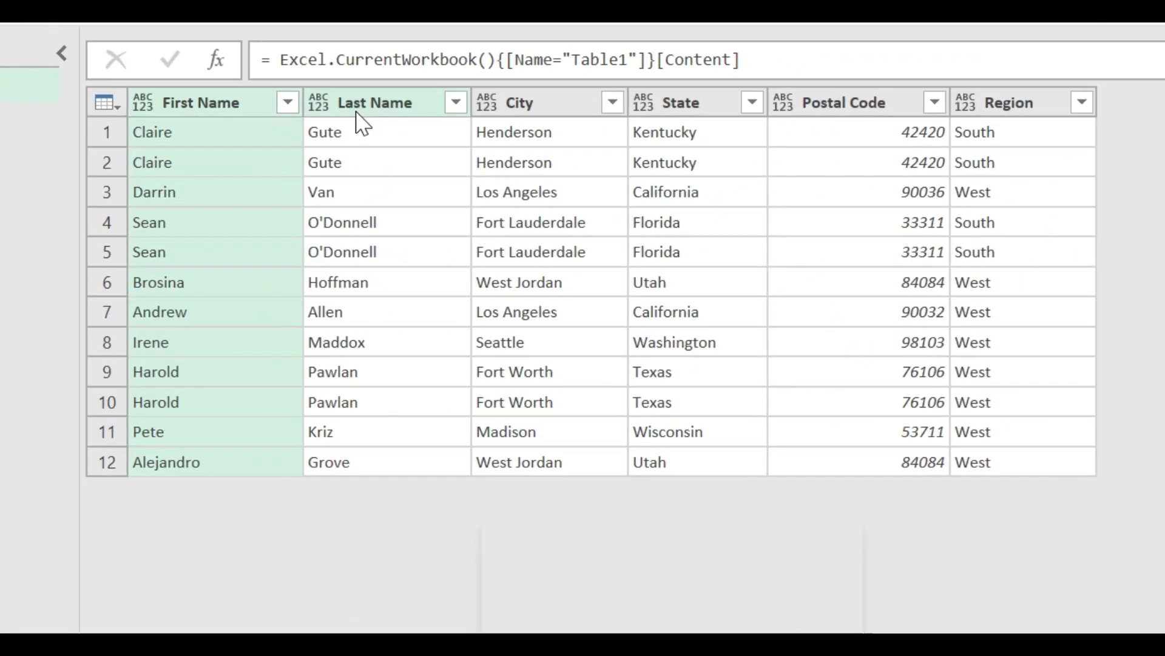
# - Start a new custom column on the unmerged table and name it Address
pyautogui.click(355, 104)
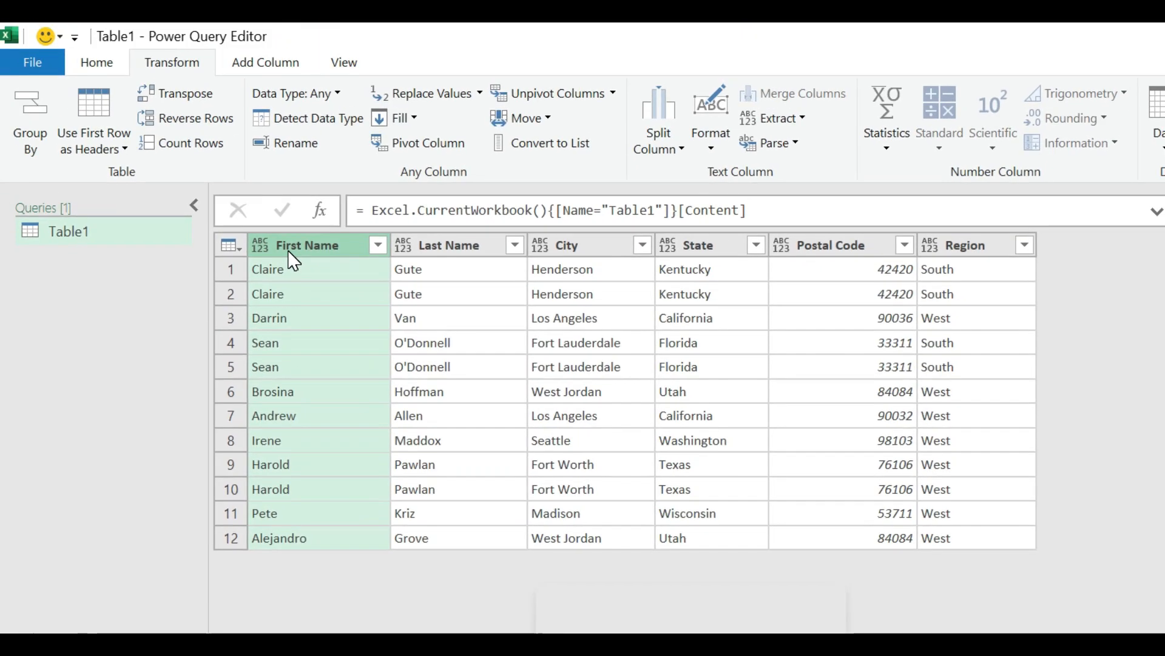
pyautogui.click(263, 65)
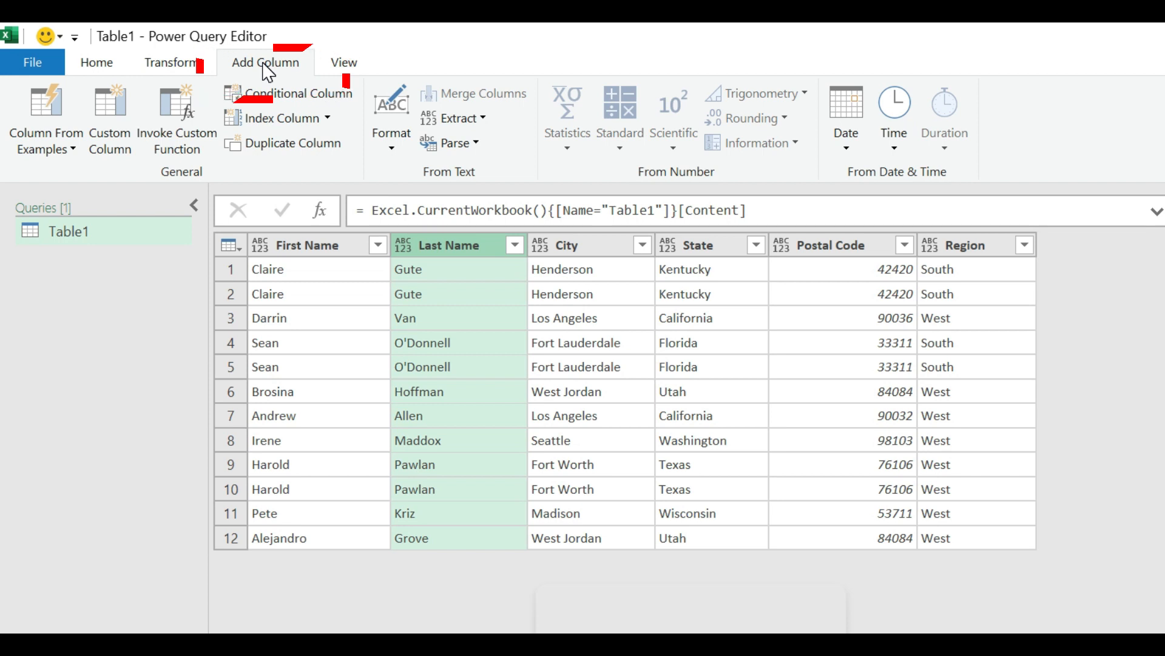
pyautogui.click(110, 122)
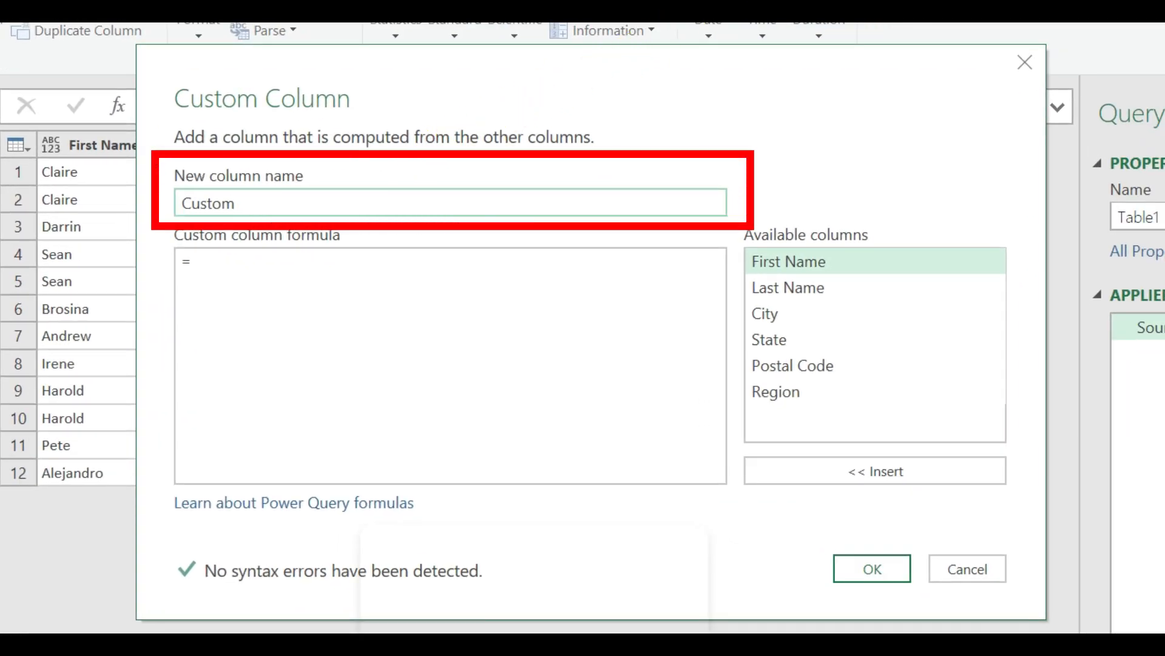
pyautogui.click(247, 198)
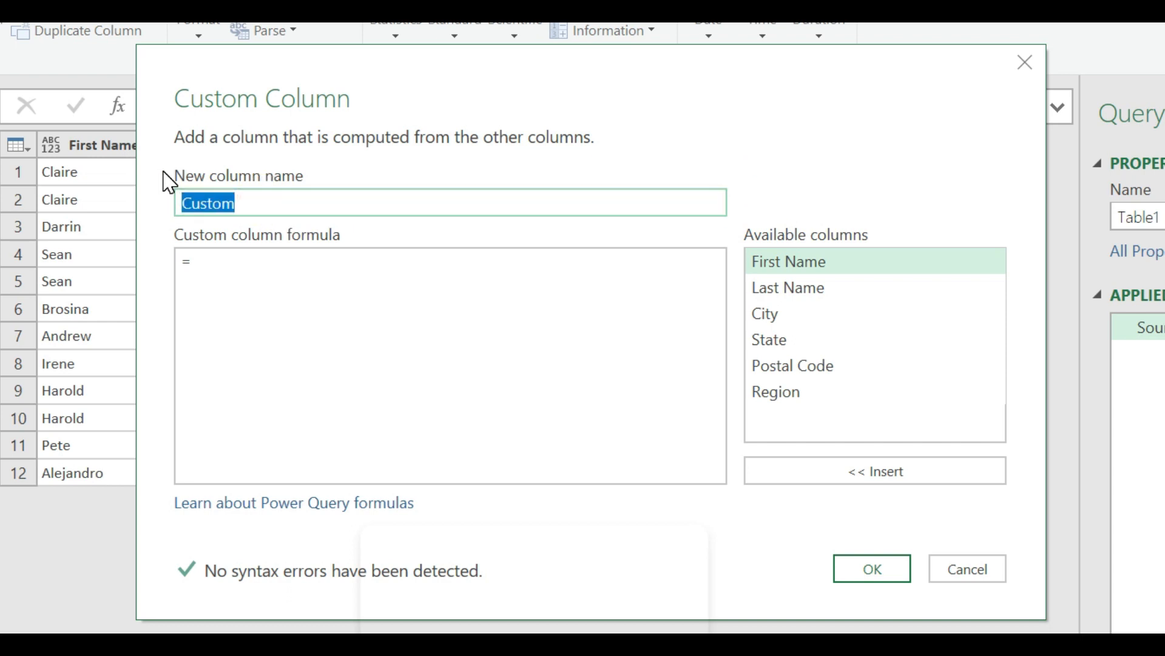
pyautogui.write('Add')
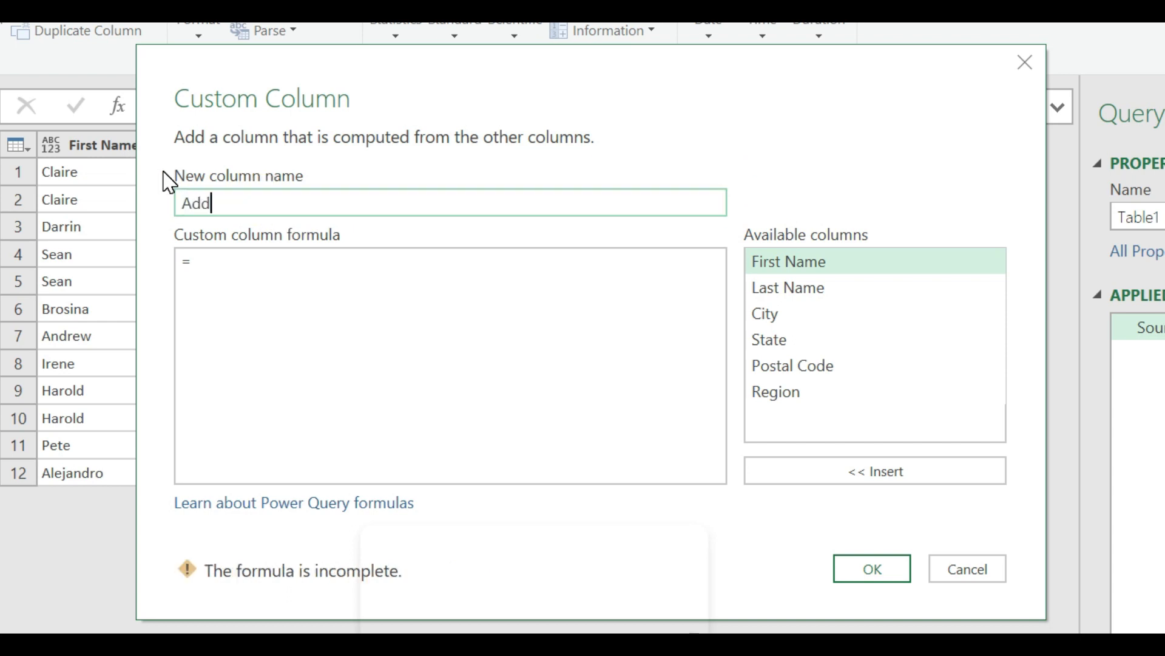
pyautogui.write('ress')
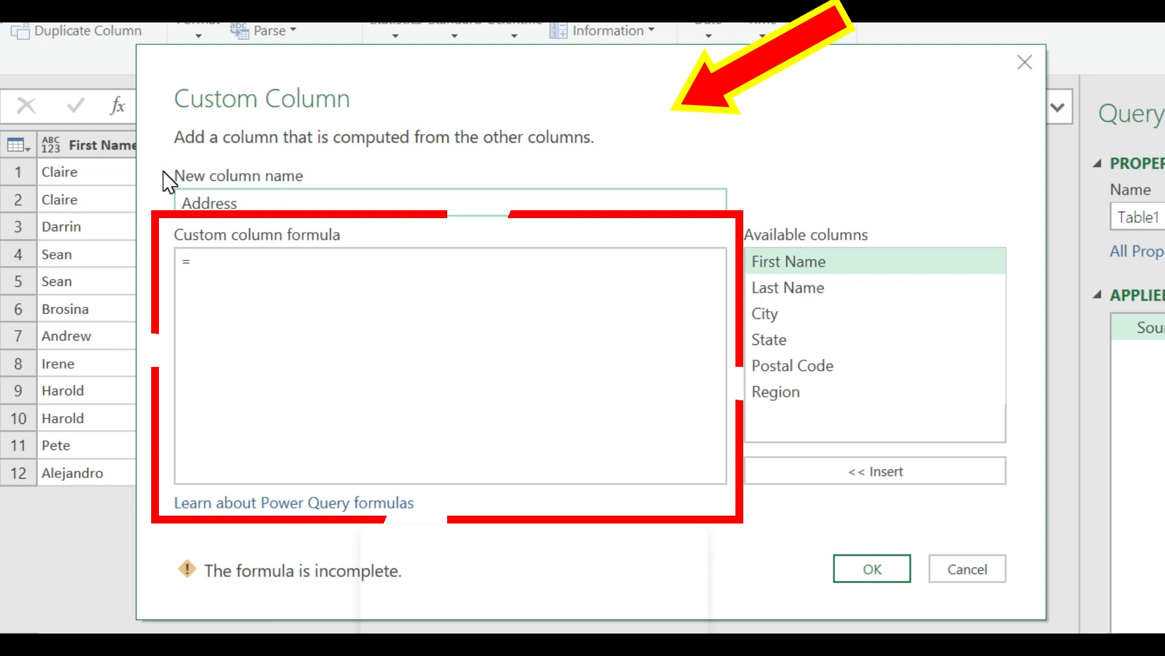
# - Begin the custom column formula with First Name and Last Name joined by a space: [First Name]&" "&[Last Name]
pyautogui.click(236, 252)
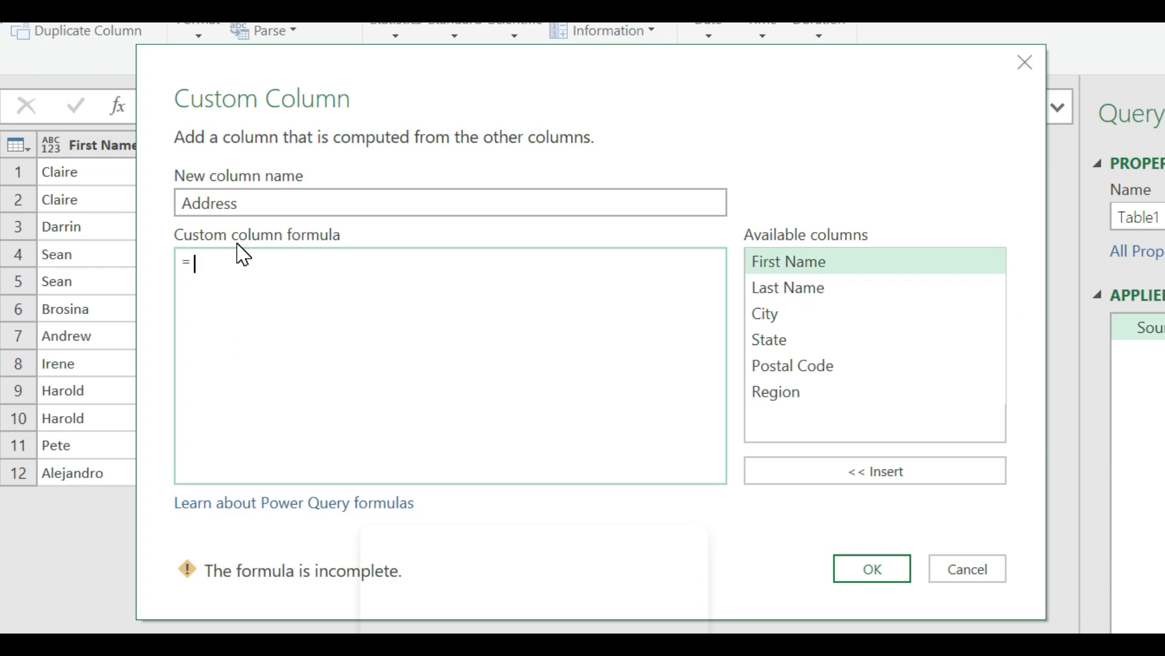
pyautogui.doubleClick(784, 267)
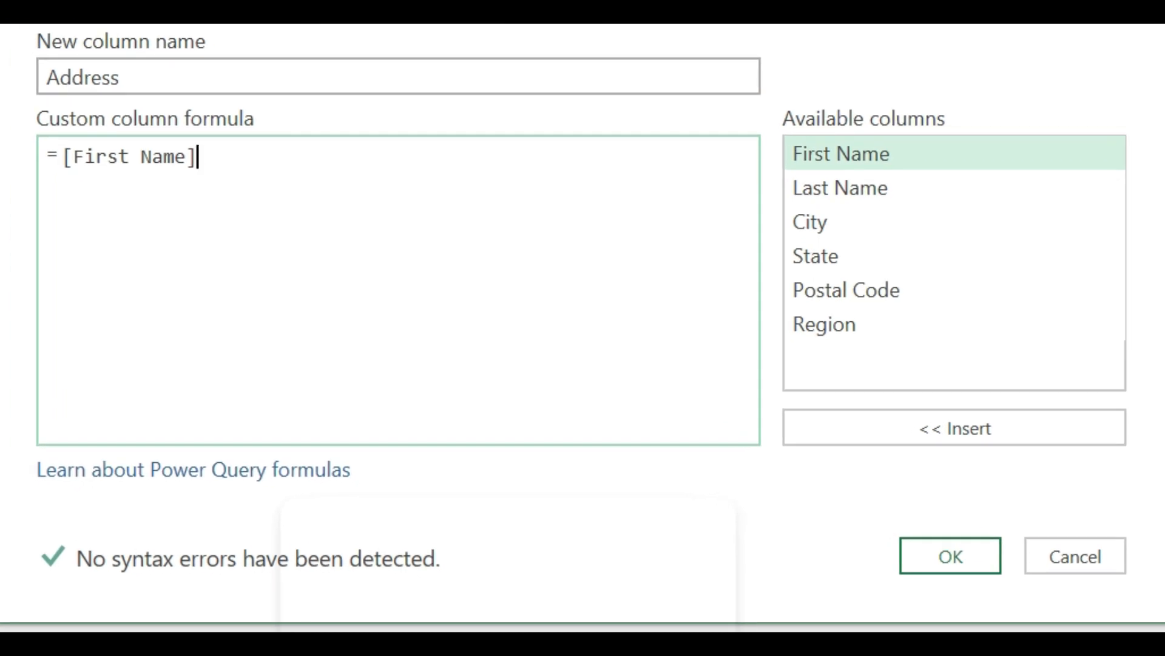
pyautogui.write('&')
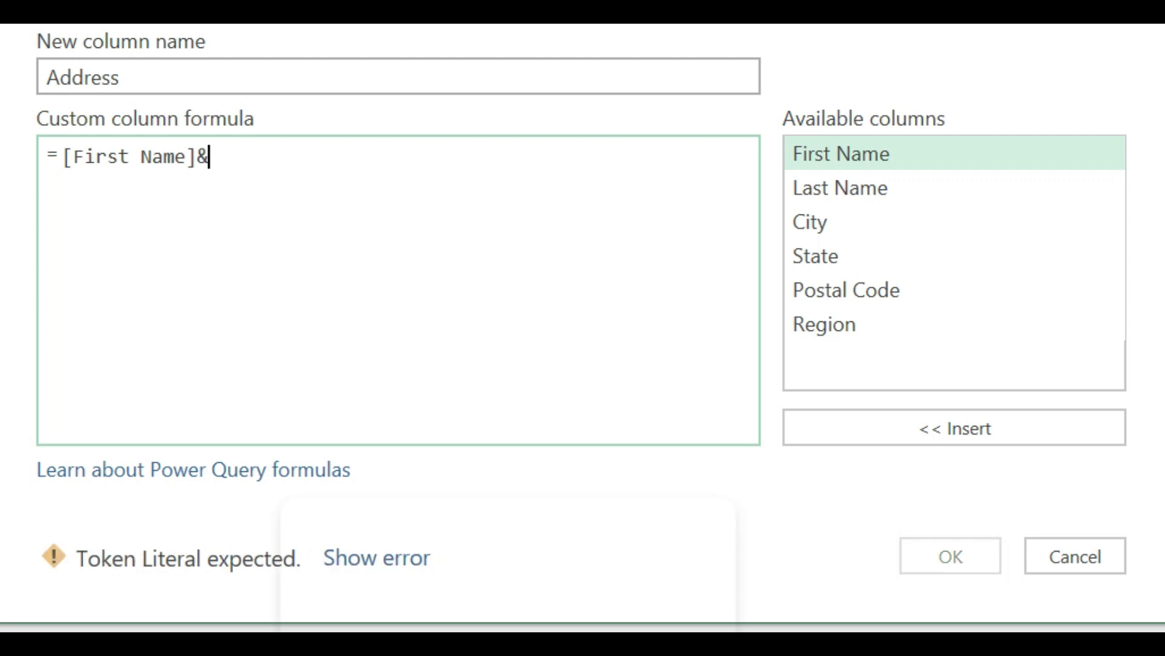
pyautogui.write('" "')
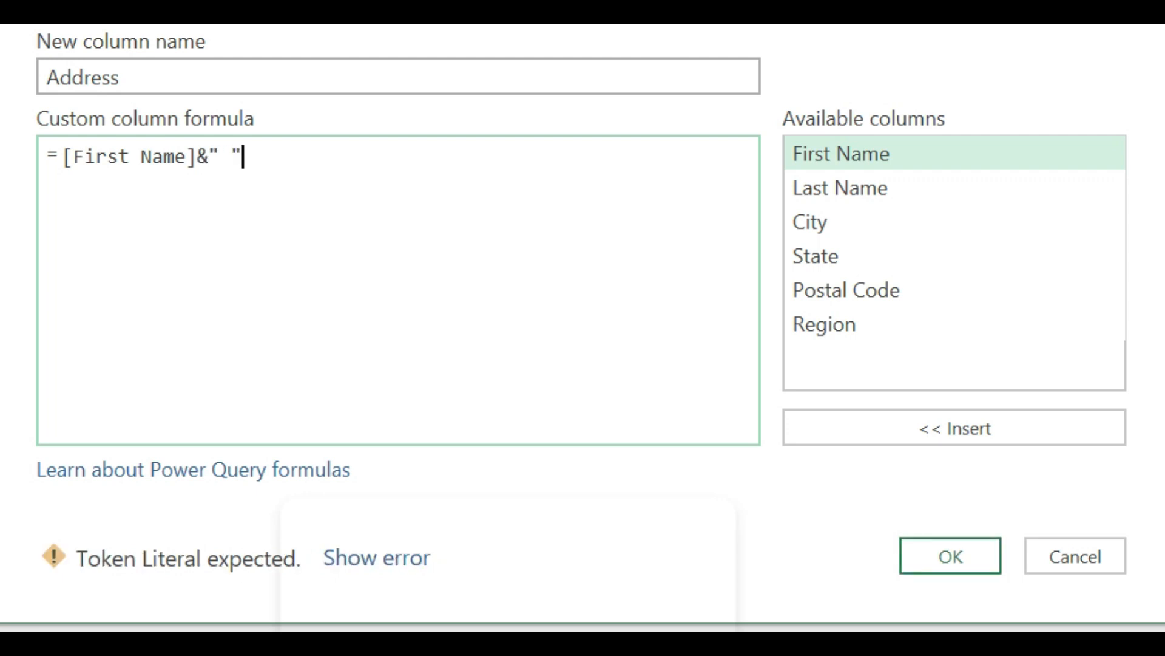
pyautogui.write('&')
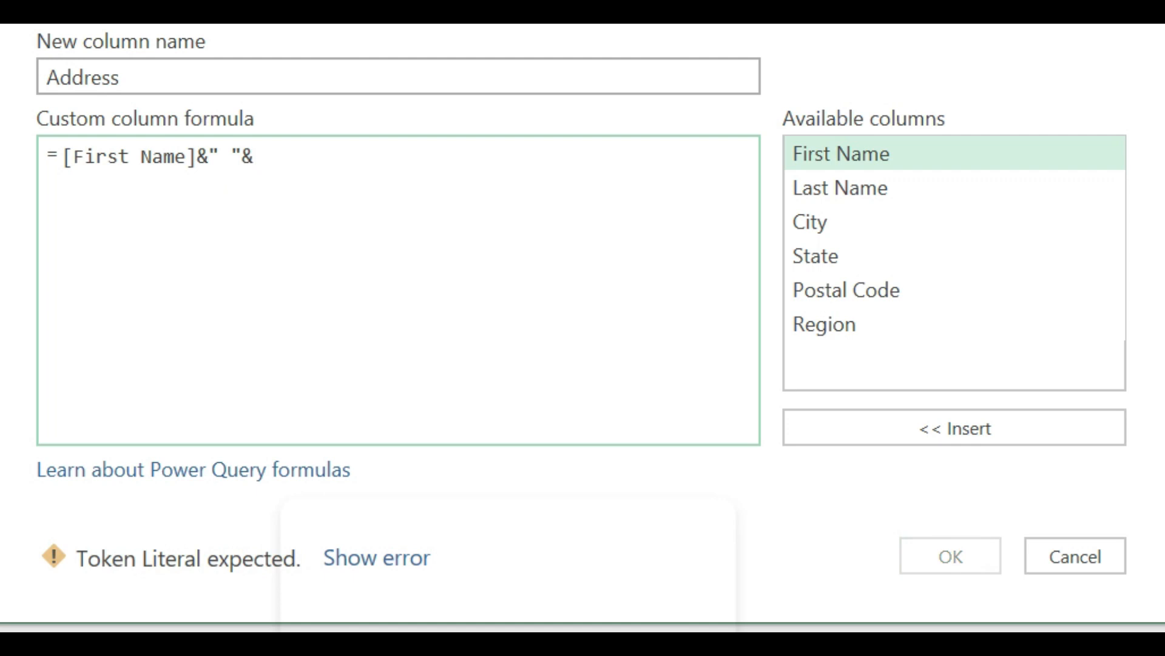
pyautogui.doubleClick(832, 194)
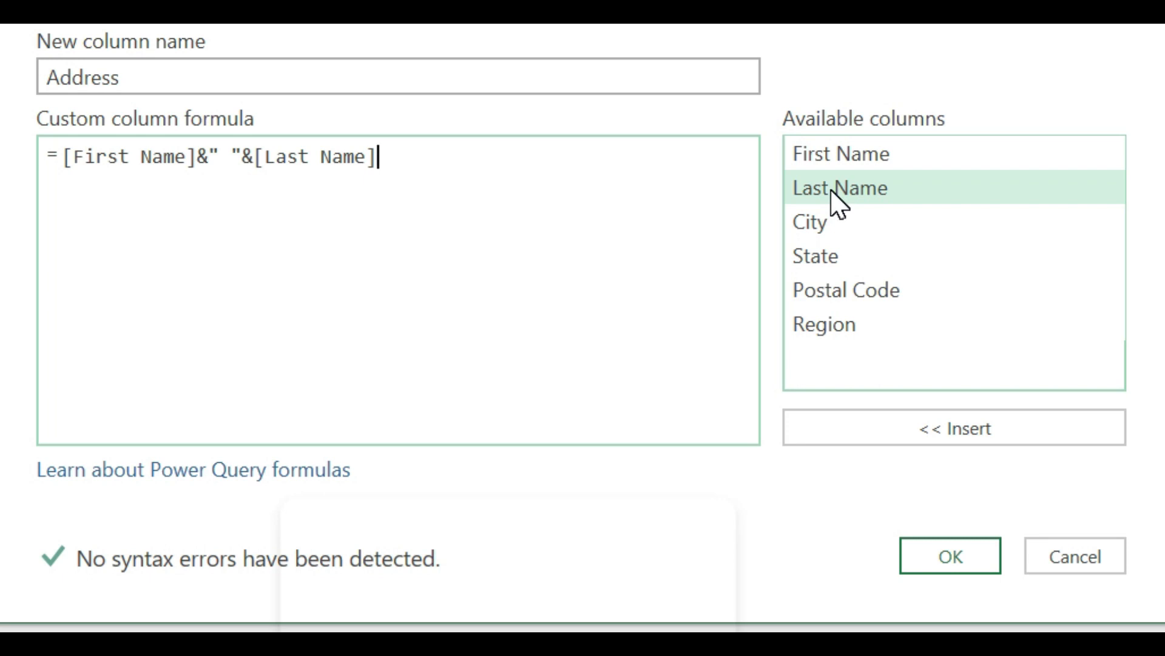
# - Append a space separator and the City column to the formula as &" "&[City]
pyautogui.write('&')
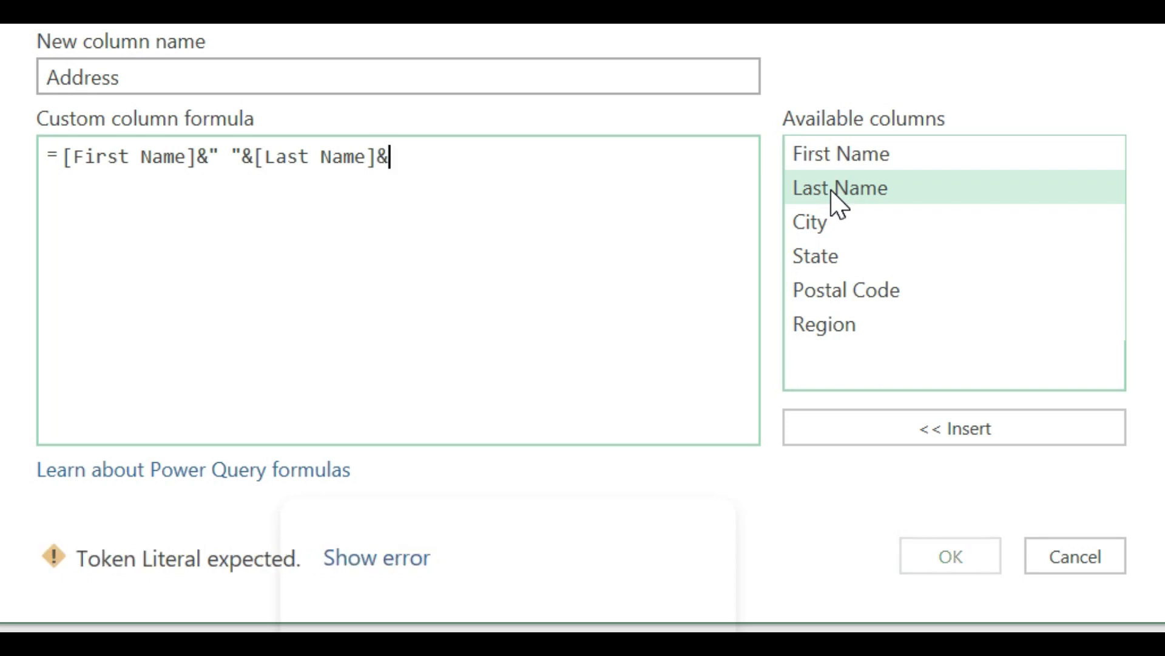
pyautogui.press('BackSpace')
pyautogui.write('" "')
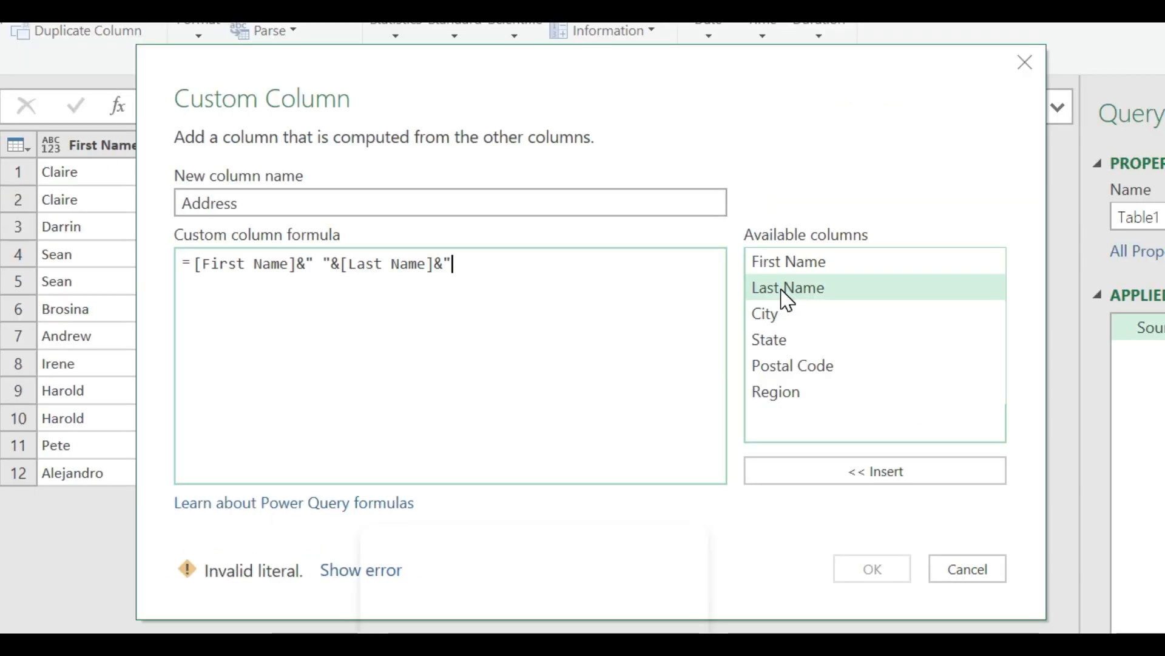
pyautogui.write('&')
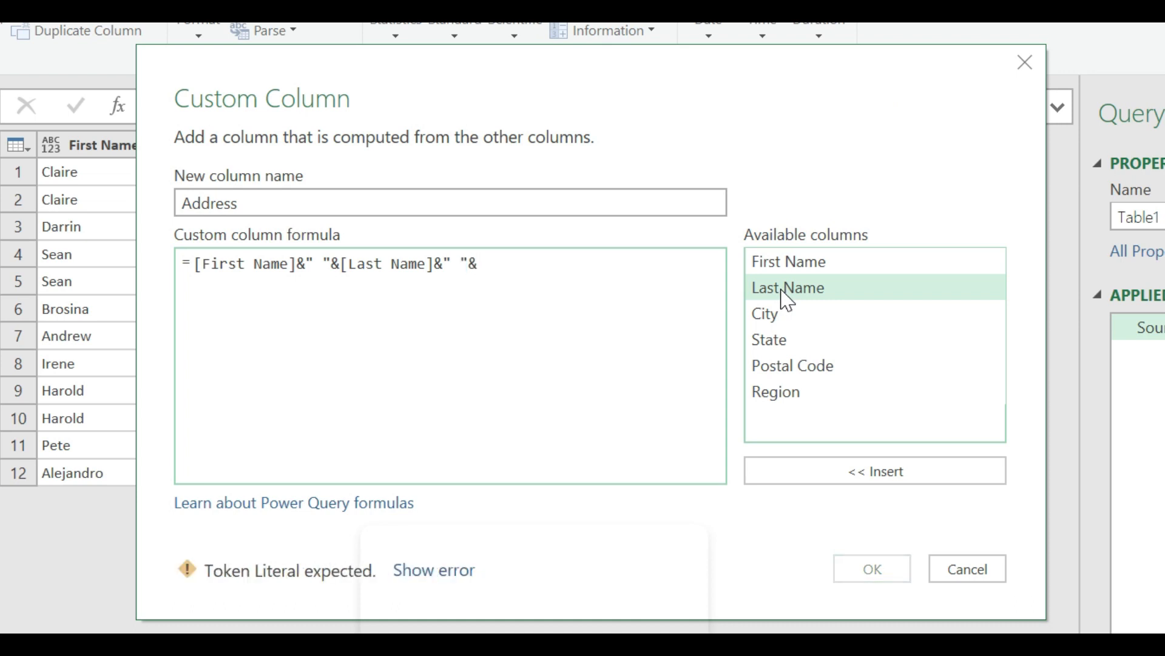
pyautogui.doubleClick(763, 317)
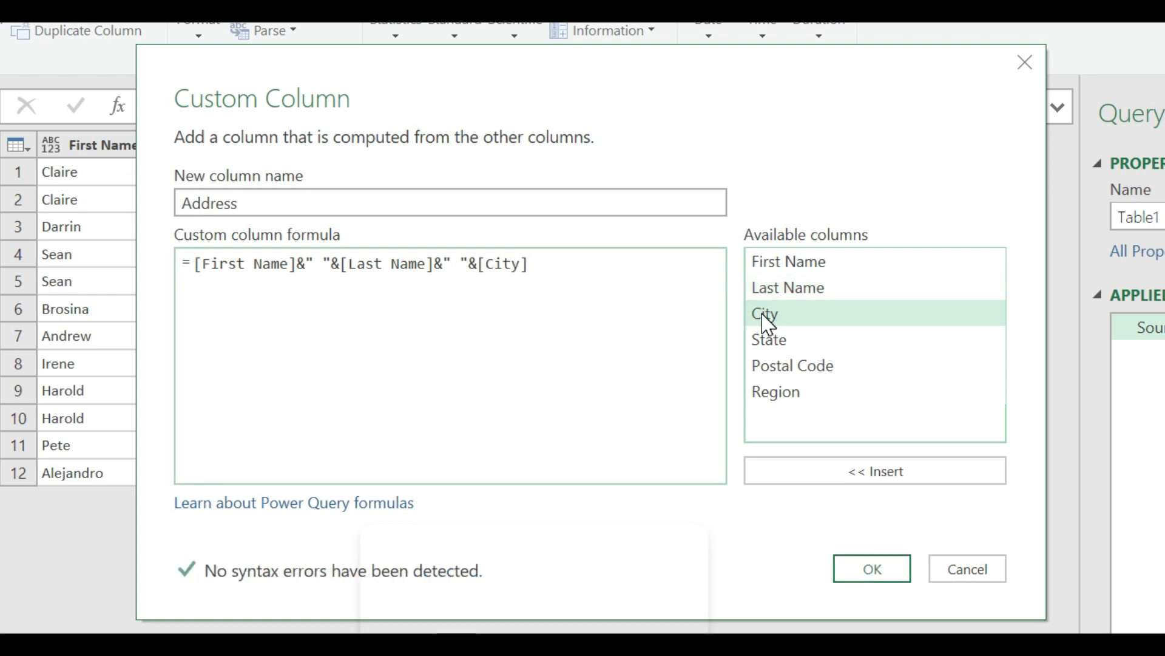
# - Append State, Region and Postal Code to the formula, each preceded by a ", " separator, and create the Address column
pyautogui.write('&",')
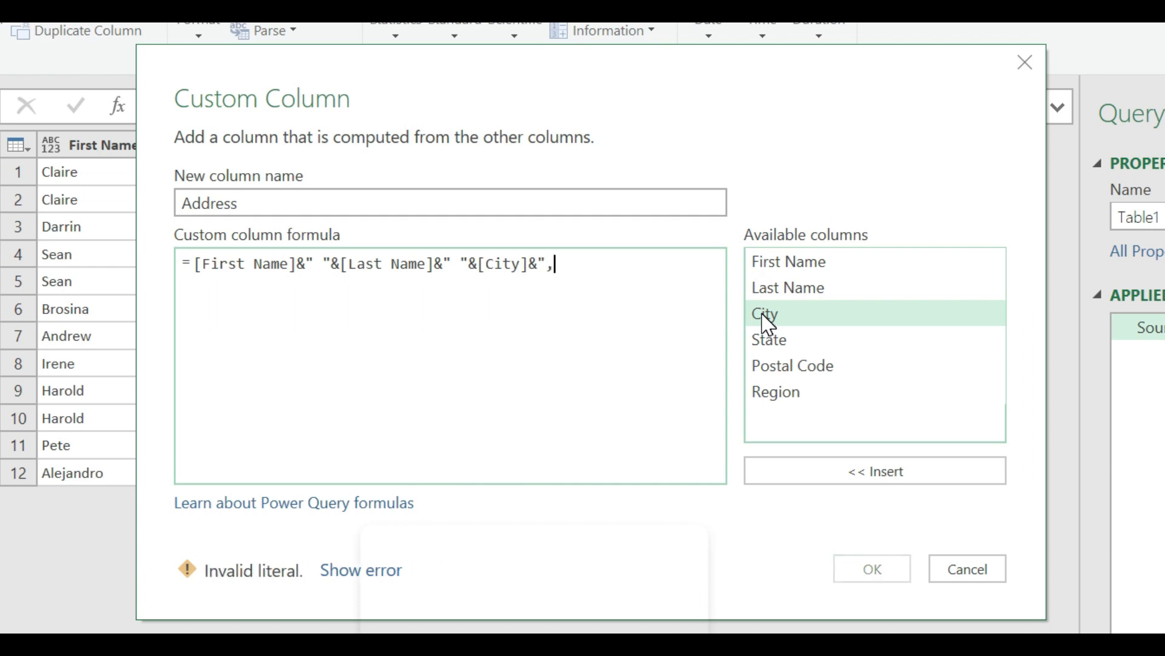
pyautogui.write(' "')
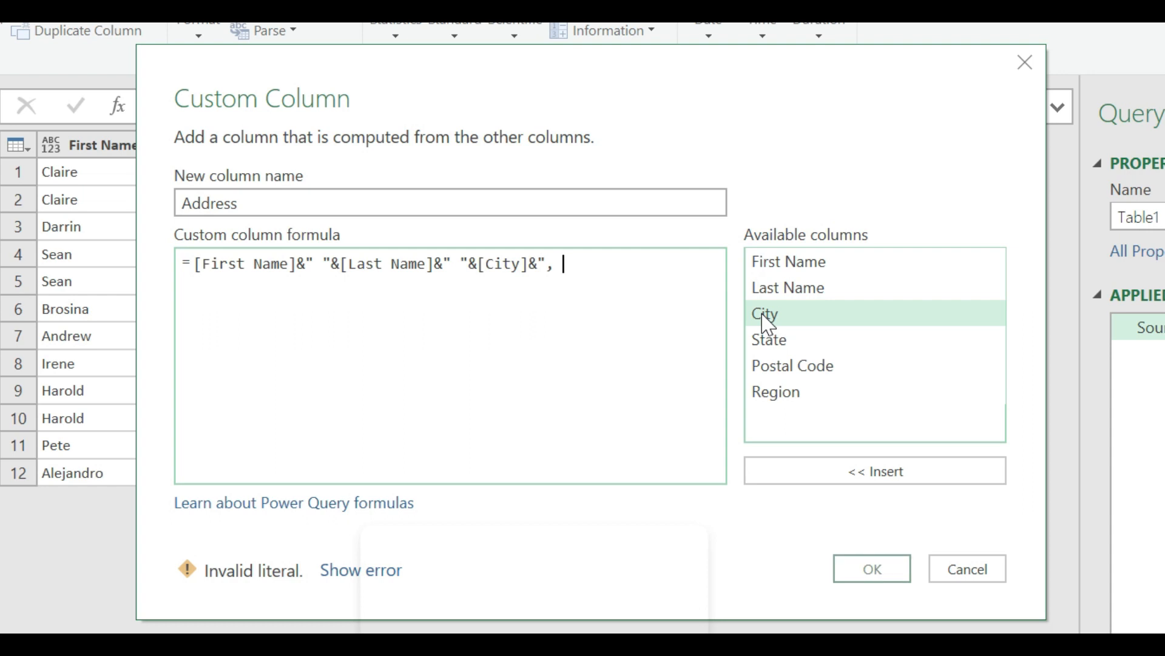
pyautogui.write('&')
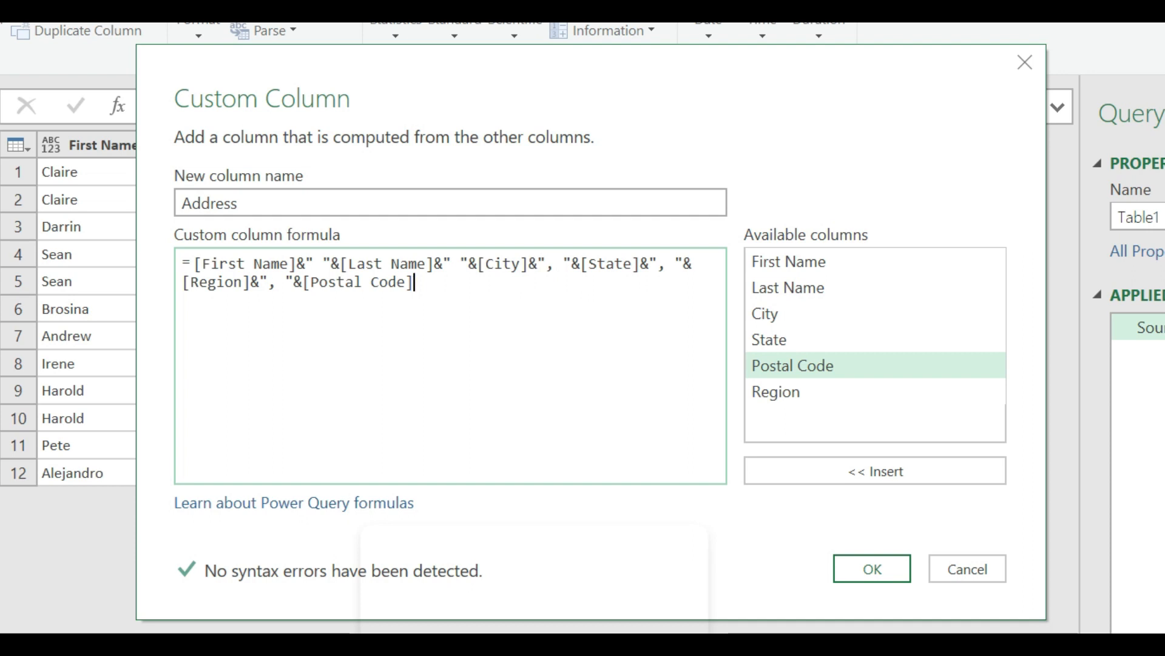
pyautogui.moveTo(413, 282); pyautogui.dragTo(286, 282)
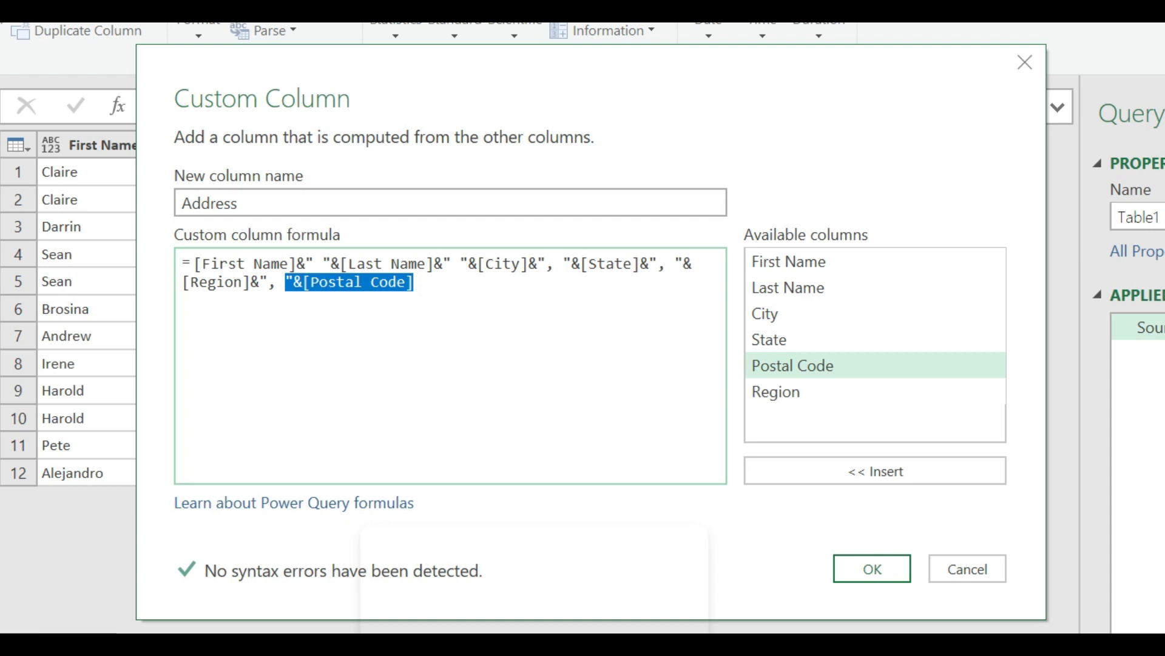
pyautogui.click(869, 571)
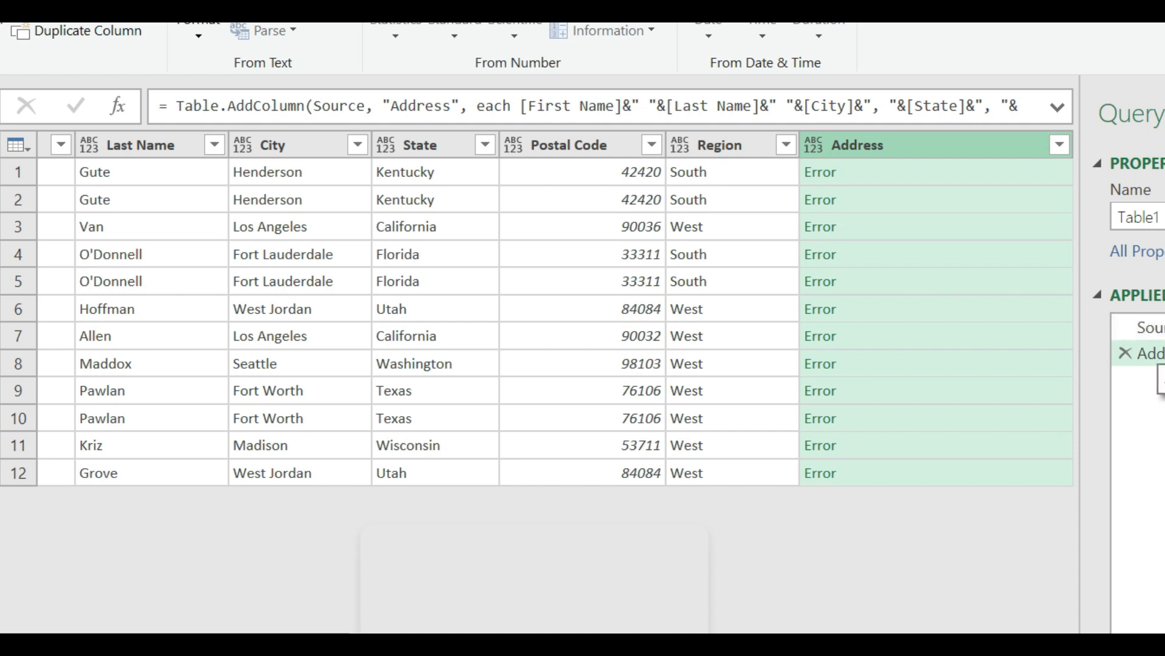
# - Reopen the Address custom column's settings, remove &", "&[Postal Code] from the end of its formula, and apply the change
pyautogui.click(1157, 353)
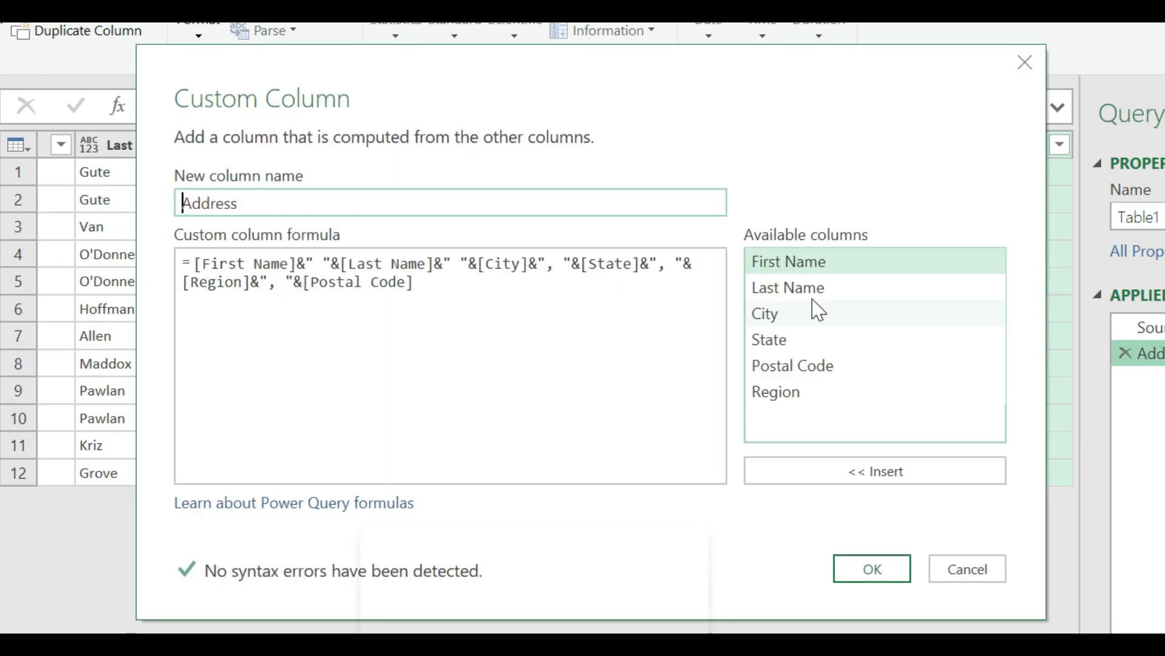
pyautogui.click(398, 283)
pyautogui.click(422, 283)
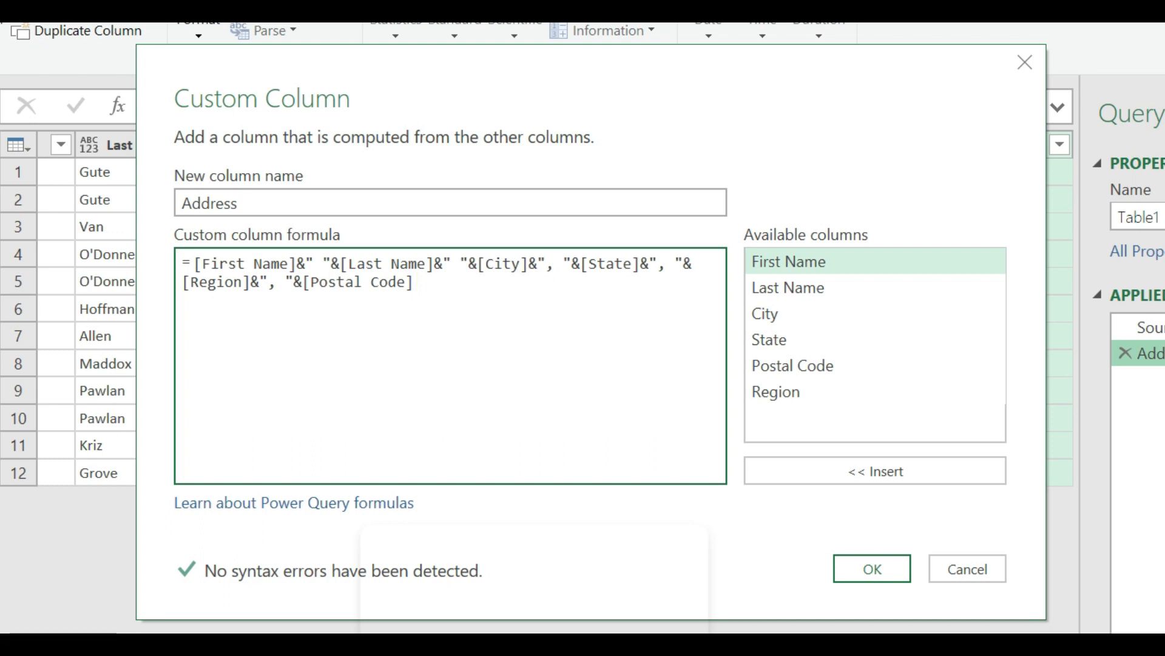
pyautogui.hotkey('shift', 'Left')
pyautogui.hotkey('shift', 'Left')
pyautogui.hotkey('shift', 'Left')
pyautogui.hotkey('shift', 'Left')
pyautogui.hotkey('shift', 'Left')
pyautogui.hotkey('shift', 'Left')
pyautogui.hotkey('shift', 'Left')
pyautogui.hotkey('shift', 'Left')
pyautogui.hotkey('shift', 'Left')
pyautogui.hotkey('shift', 'Left')
pyautogui.hotkey('shift', 'Left')
pyautogui.hotkey('shift', 'Left')
pyautogui.hotkey('shift', 'Left')
pyautogui.hotkey('shift', 'Left')
pyautogui.hotkey('shift', 'Left')
pyautogui.hotkey('shift', 'Left')
pyautogui.hotkey('shift', 'Left')
pyautogui.hotkey('shift', 'Left')
pyautogui.hotkey('shift', 'Left')
pyautogui.hotkey('shift', 'Left')
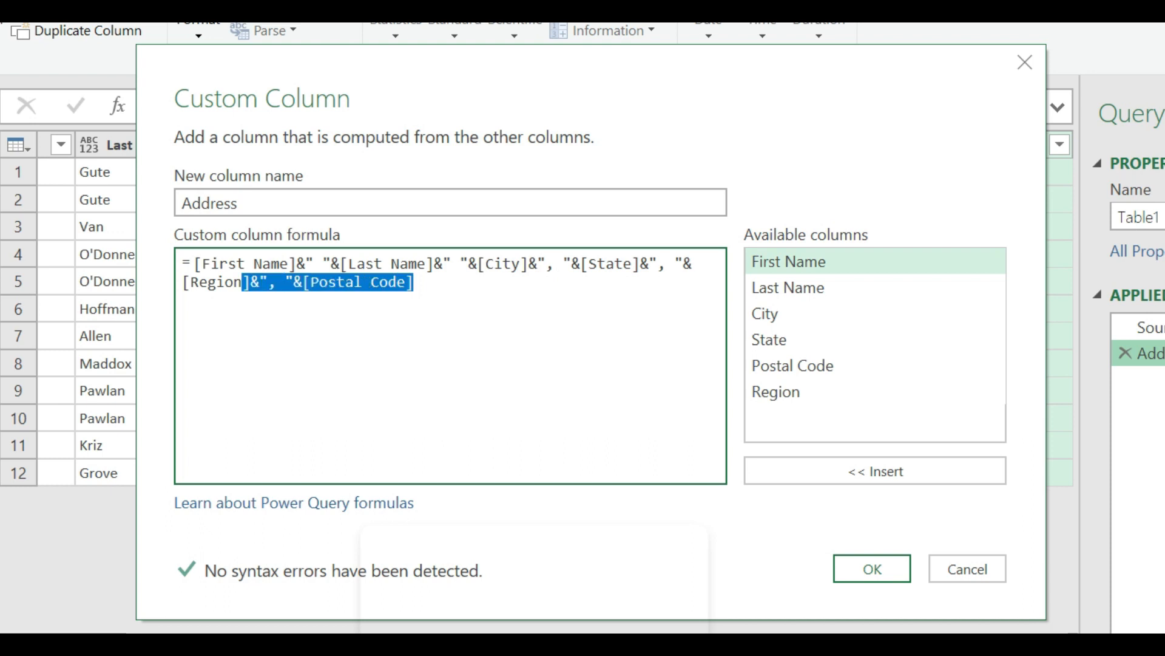
pyautogui.hotkey('shift', 'Right')
pyautogui.hotkey('shift', 'Right')
pyautogui.hotkey('shift', 'Right')
pyautogui.hotkey('shift', 'Left')
pyautogui.hotkey('shift', 'Left')
pyautogui.hotkey('shift', 'Left')
pyautogui.hotkey('shift', 'Right')
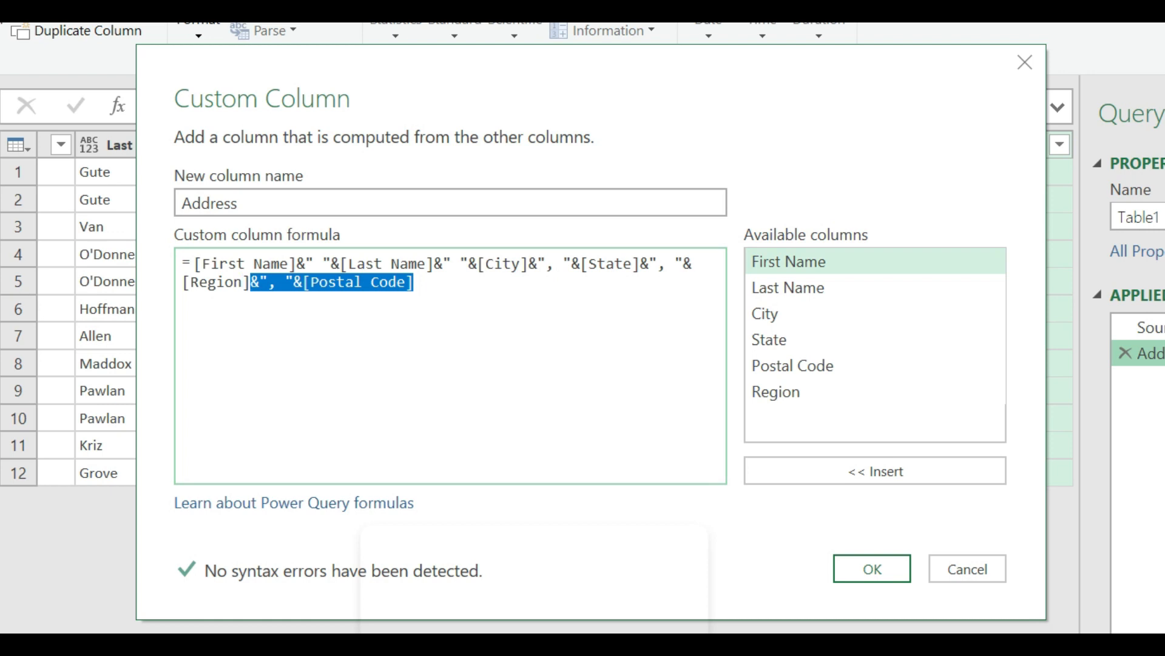
pyautogui.press('Delete')
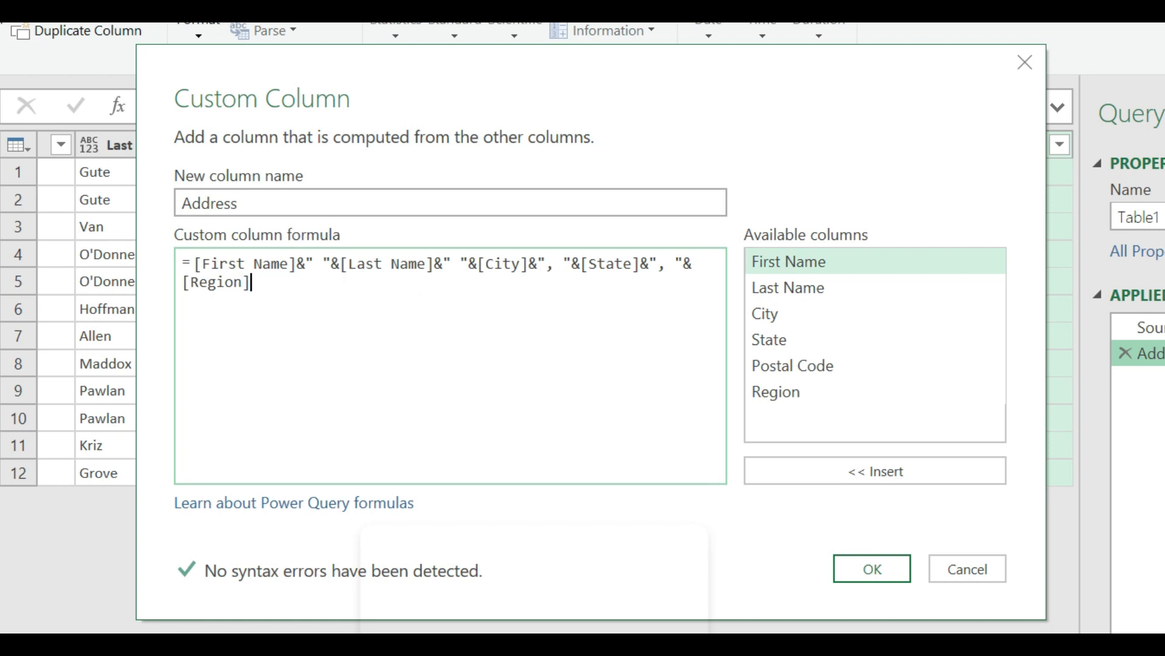
pyautogui.click(866, 567)
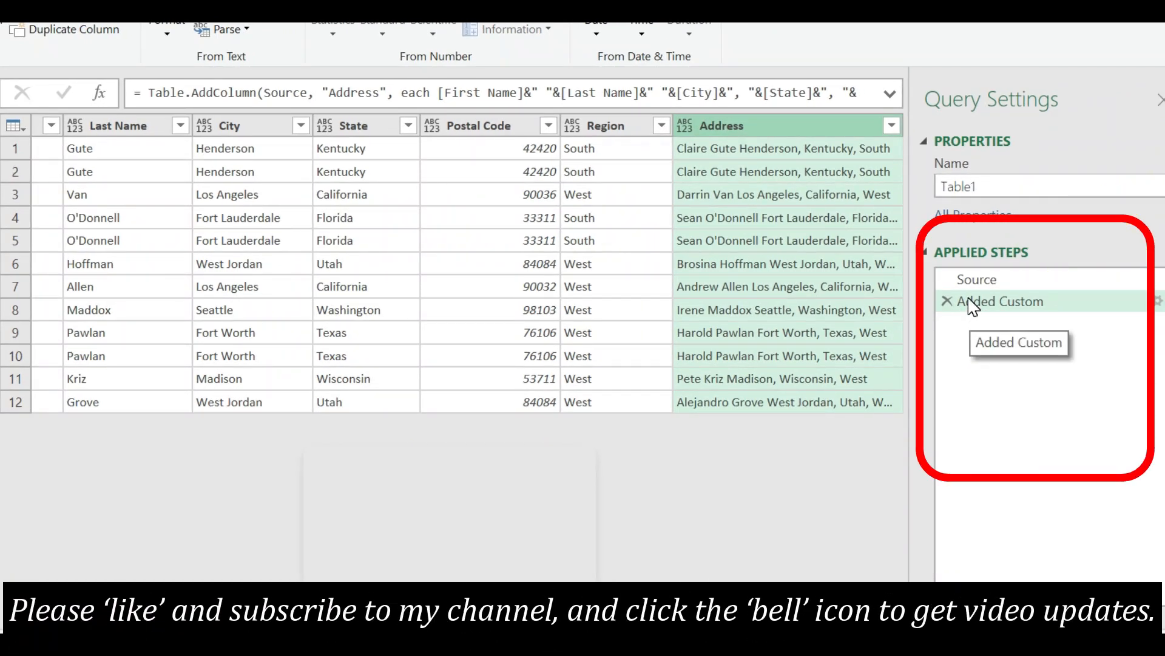
# - Edit the Added Custom step, append &", "&Text.From([Postal Code]) to the Address formula, and apply it
pyautogui.rightClick(974, 307)
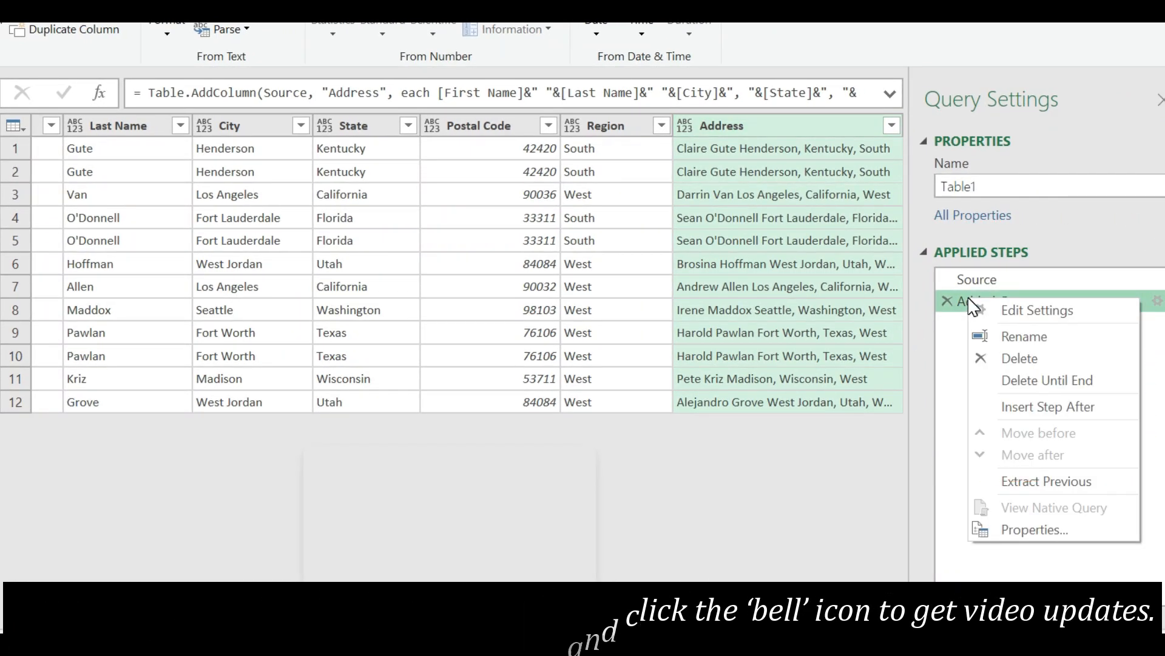
pyautogui.click(996, 308)
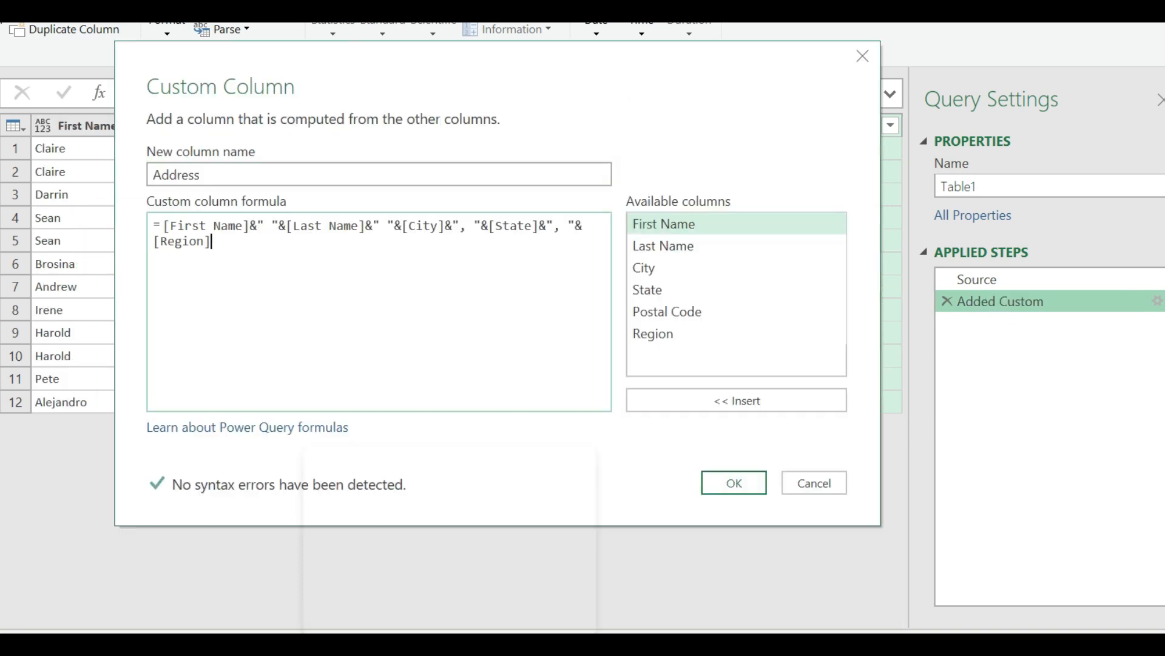
pyautogui.write('&"')
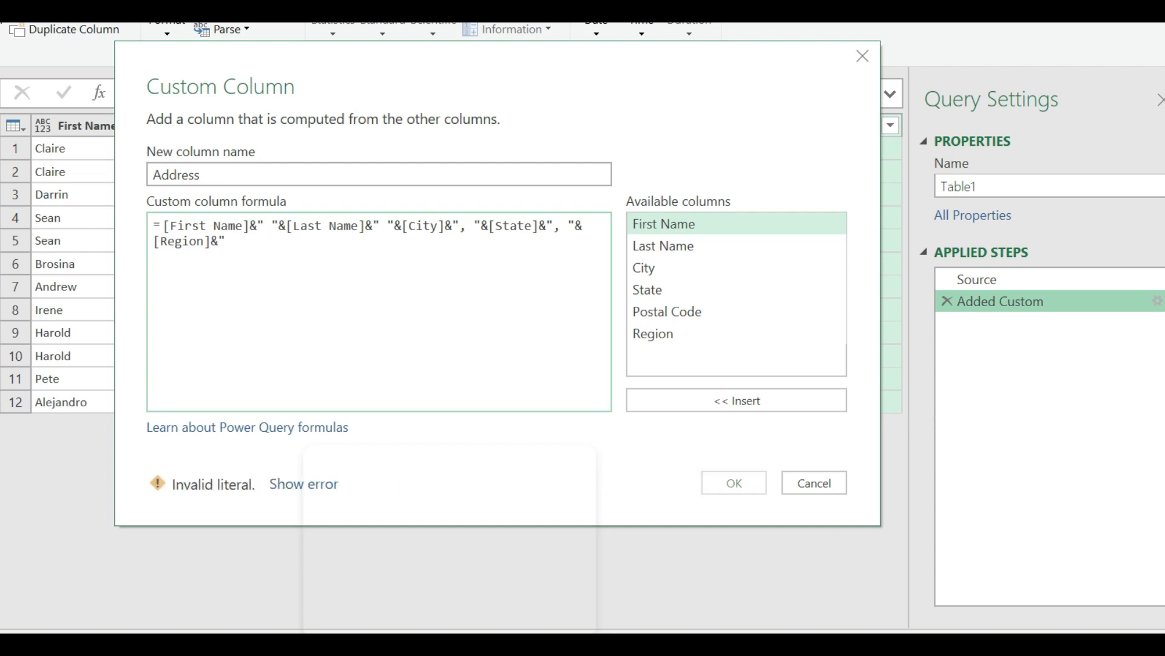
pyautogui.write(', "')
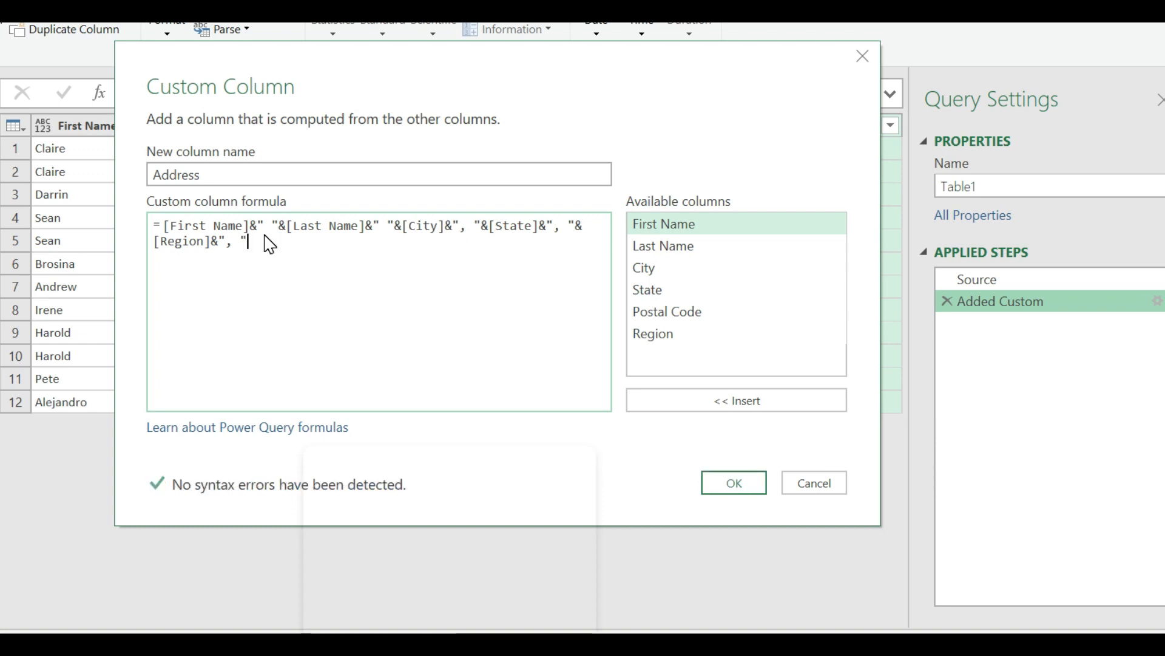
pyautogui.write('&')
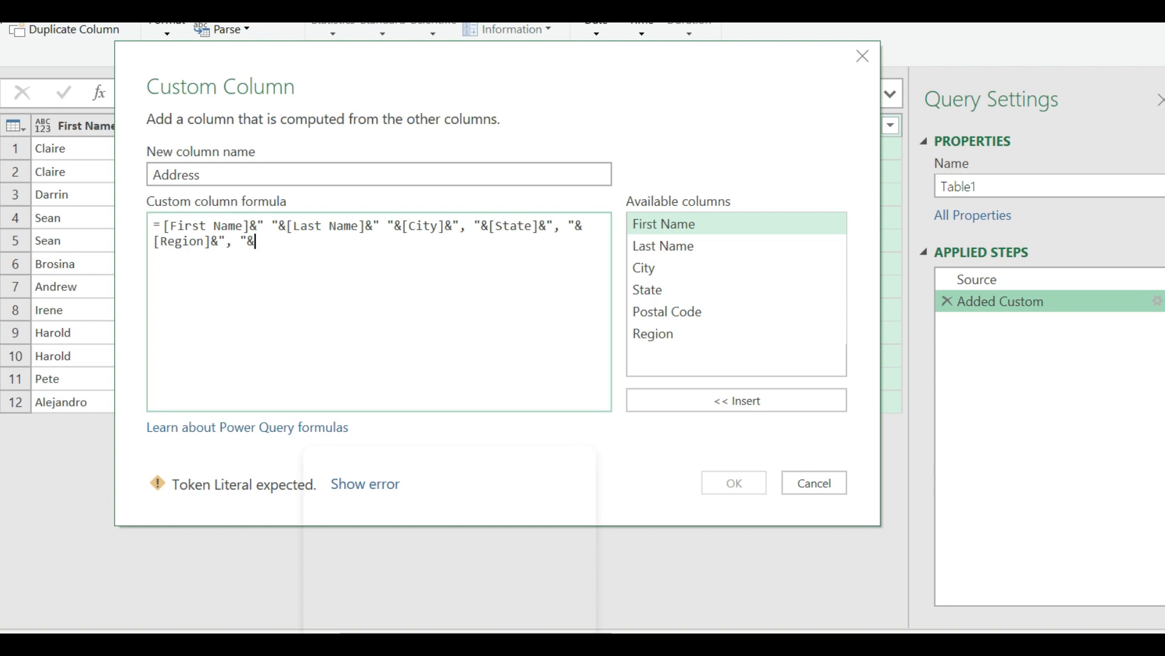
pyautogui.write('Text')
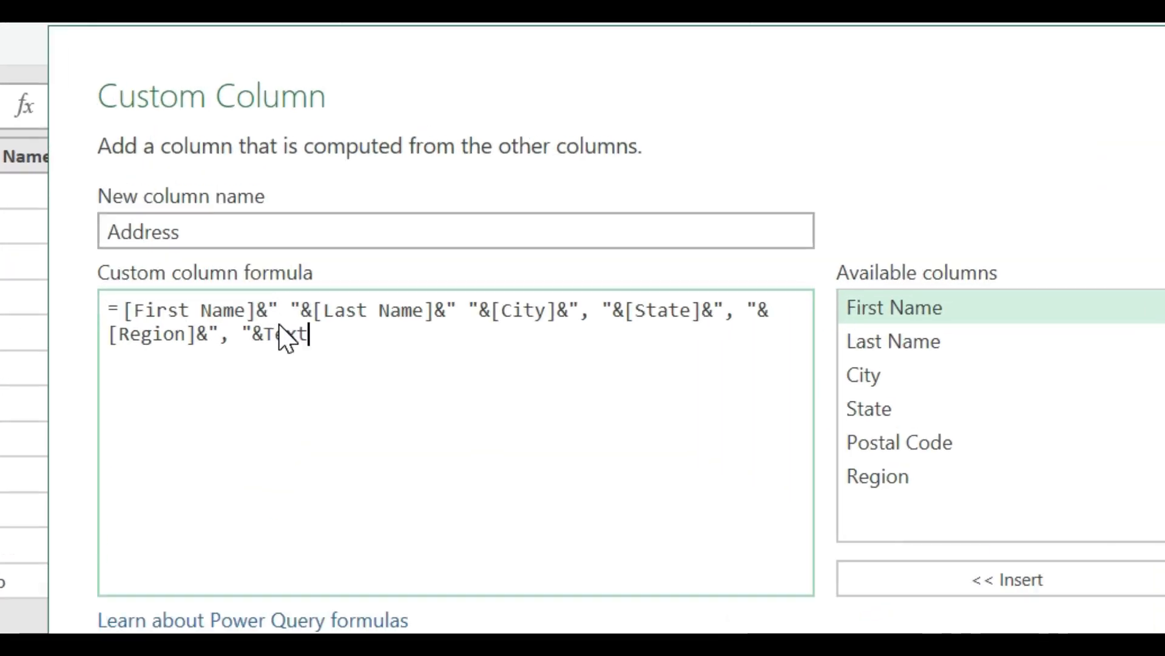
pyautogui.write('.From')
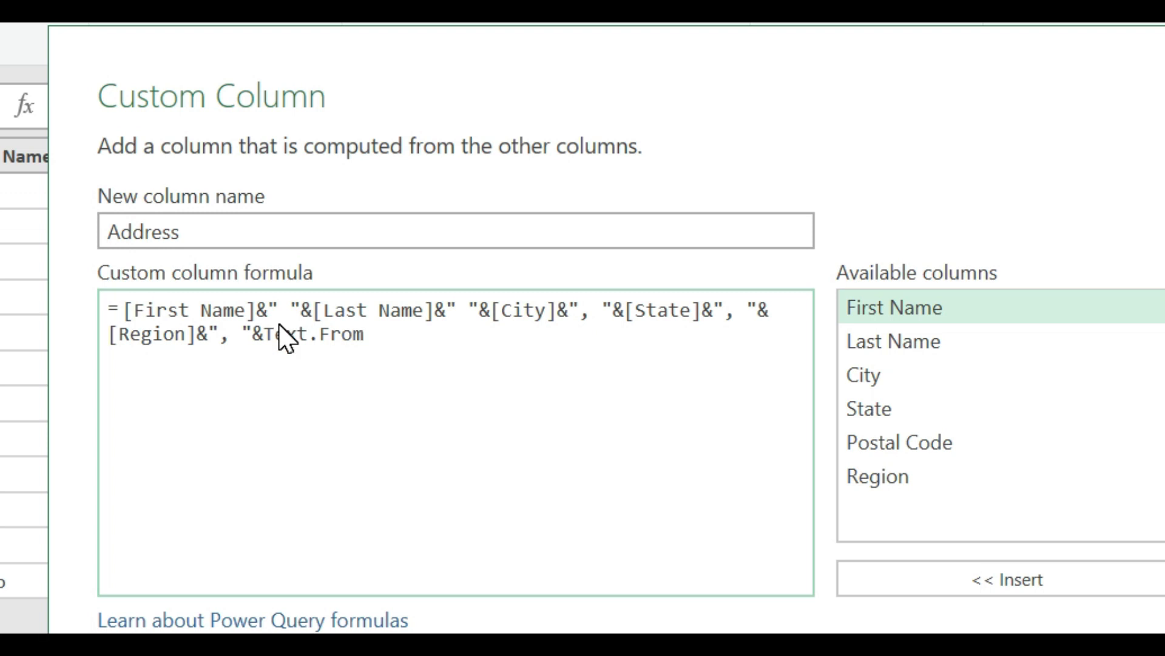
pyautogui.write('(')
pyautogui.doubleClick(886, 449)
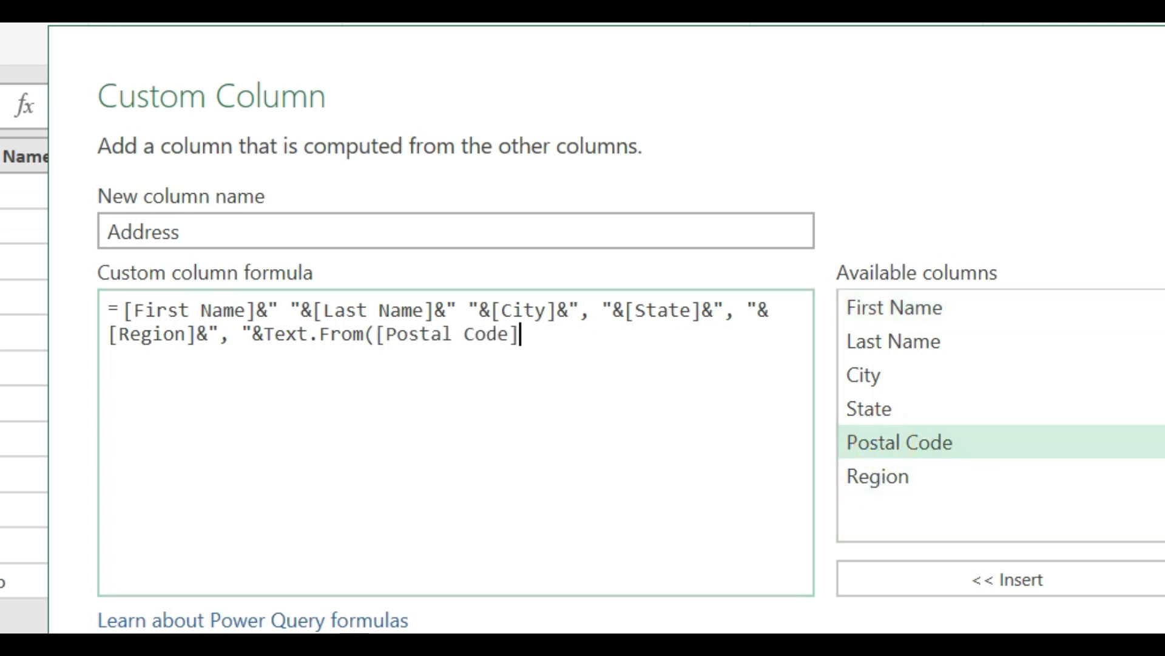
pyautogui.write(')')
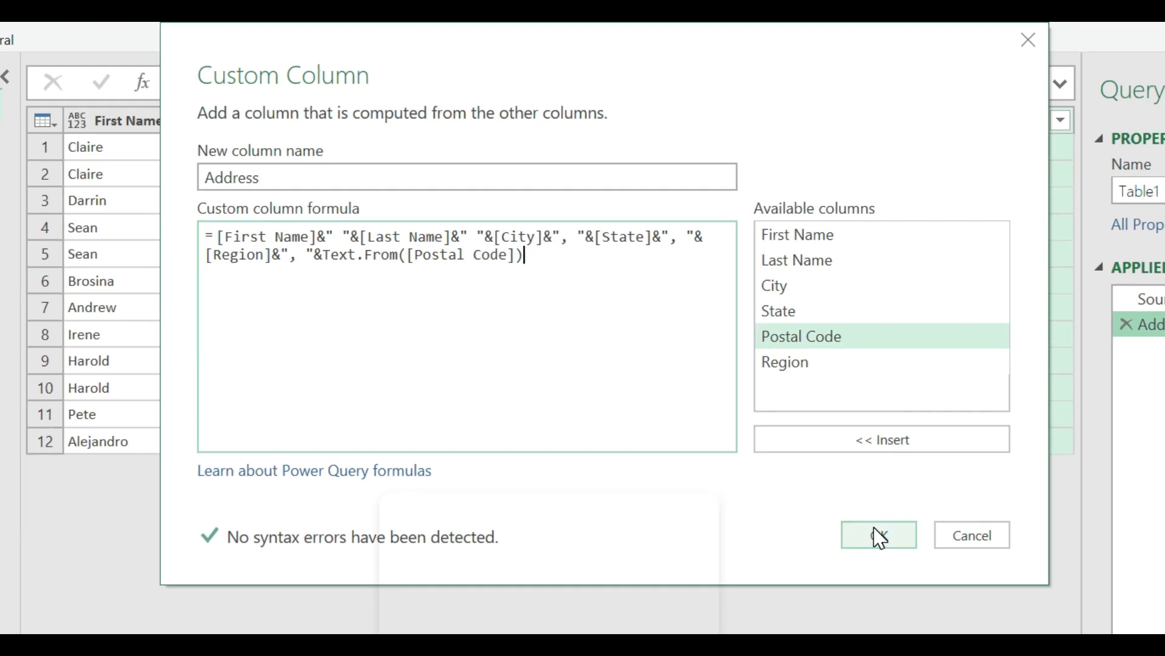
pyautogui.click(879, 537)
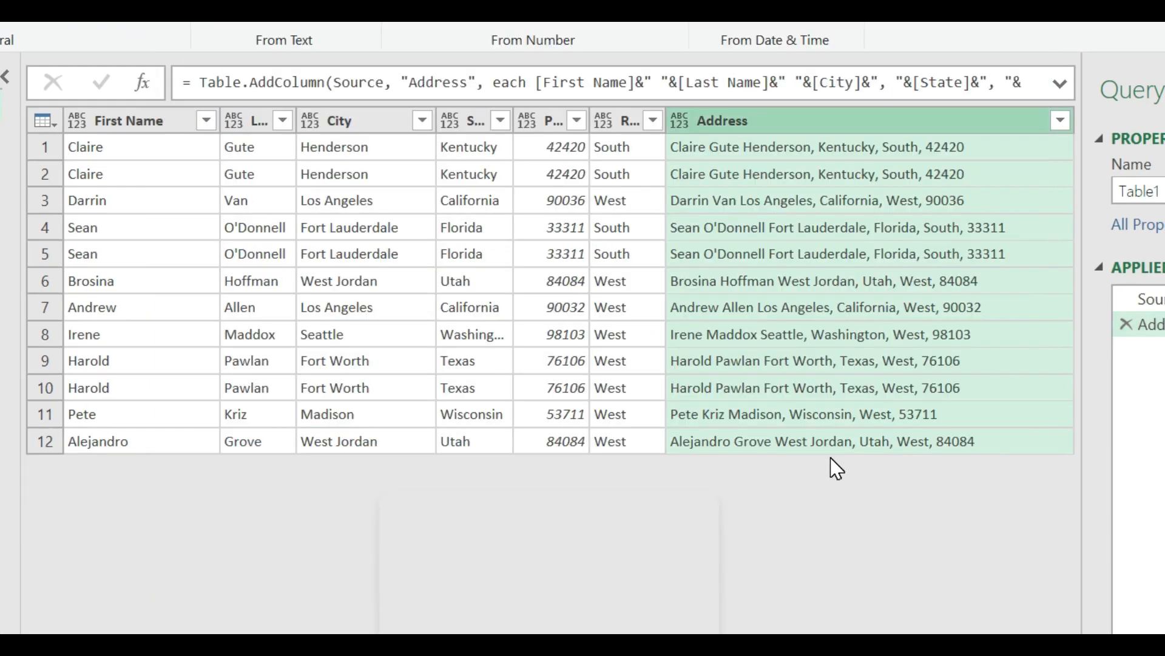